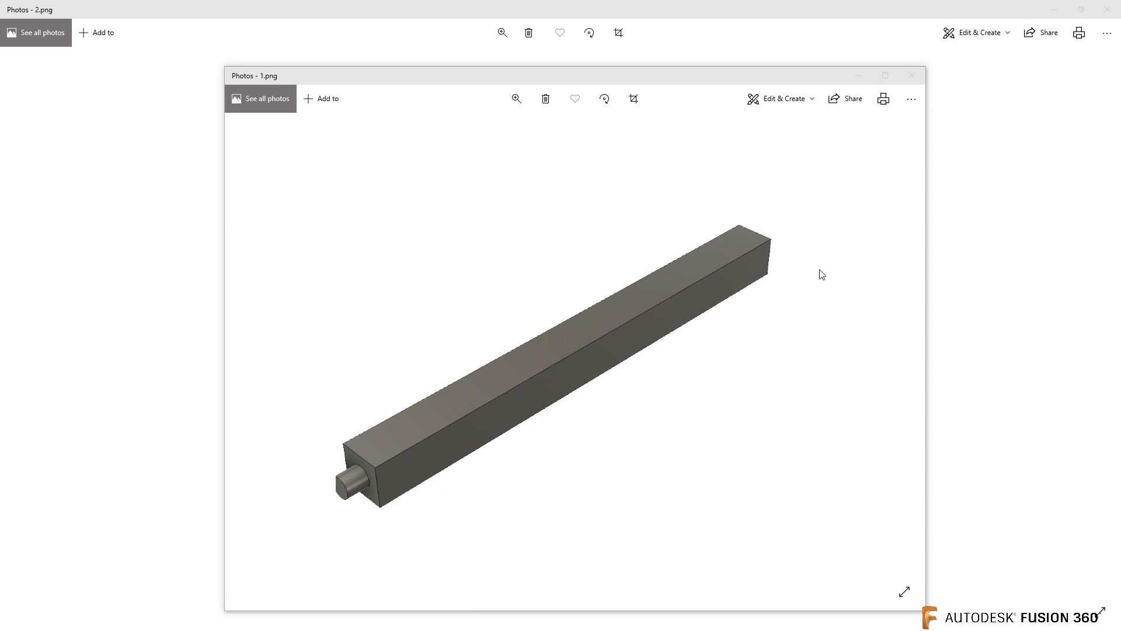
Close both reference images to switch to Fusion 360
click(912, 75)
click(1107, 9)
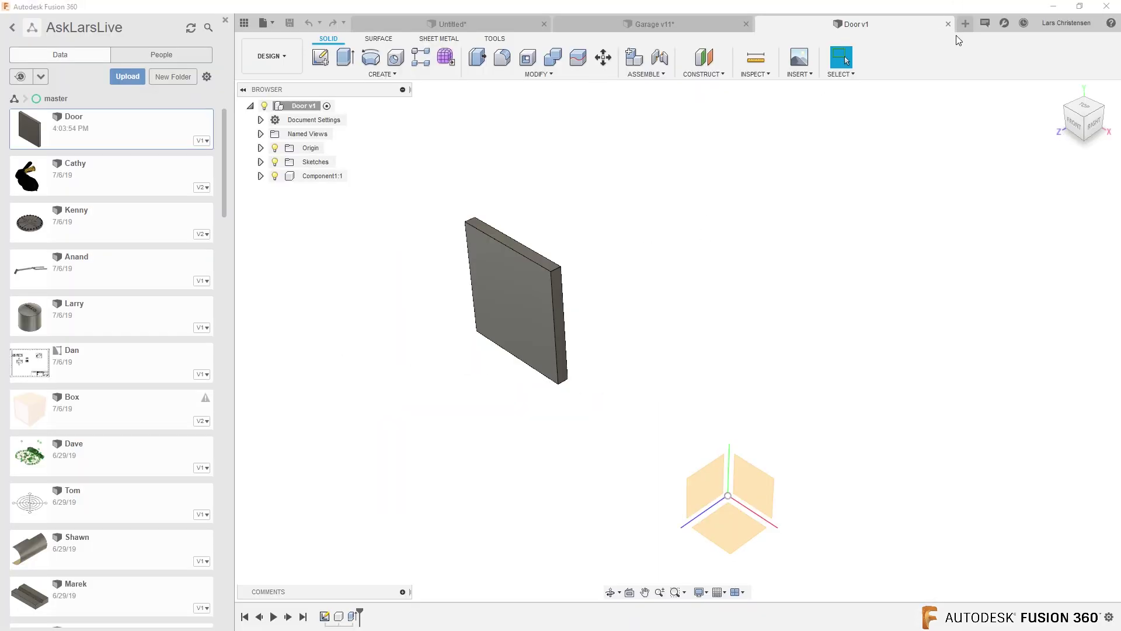
Hide the data panel and close the blank untitled design again
click(972, 22)
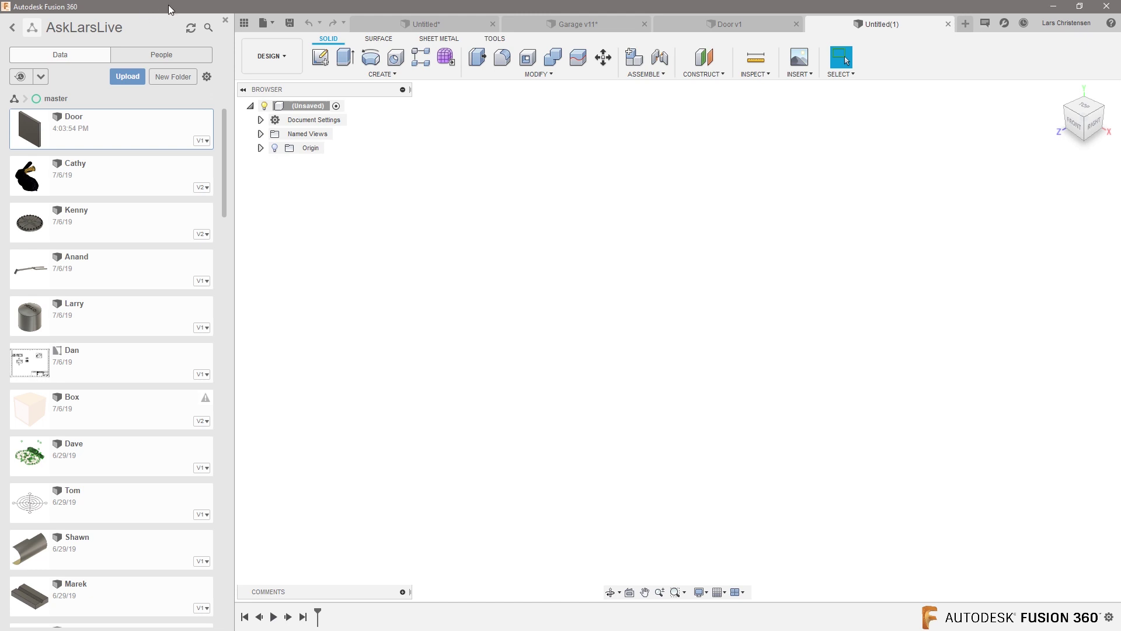
click(245, 23)
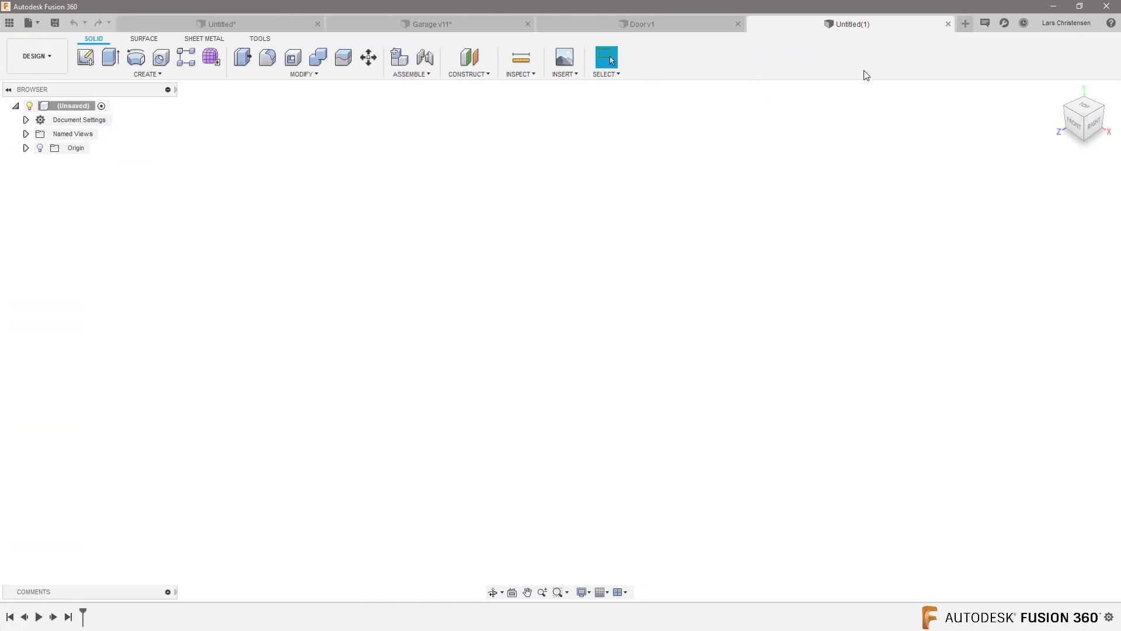
click(948, 24)
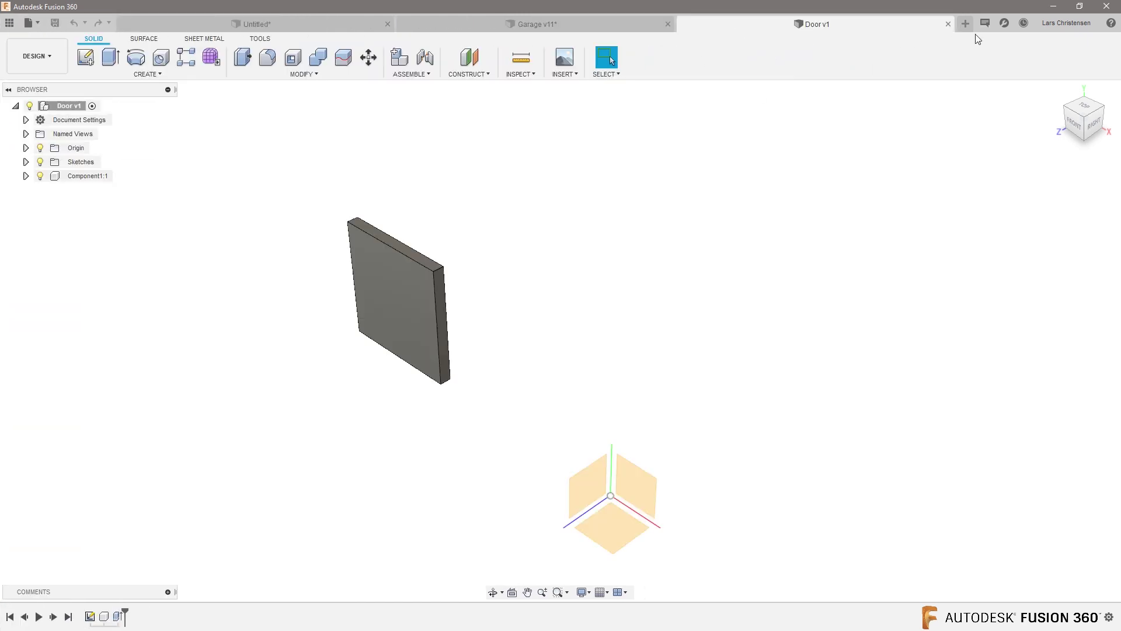
Set the default modeling orientation to Z up in the general preferences and apply the change
click(1056, 26)
click(1055, 54)
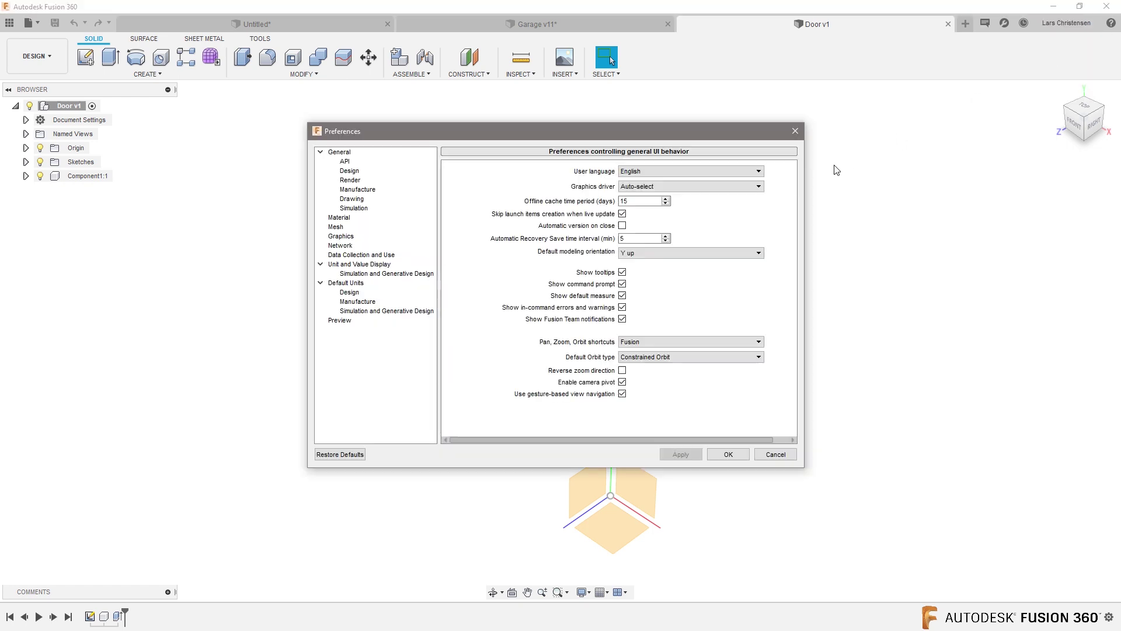
click(640, 252)
click(663, 264)
click(680, 455)
click(728, 454)
Create a new blank design and close the reference image of the square bar
click(965, 23)
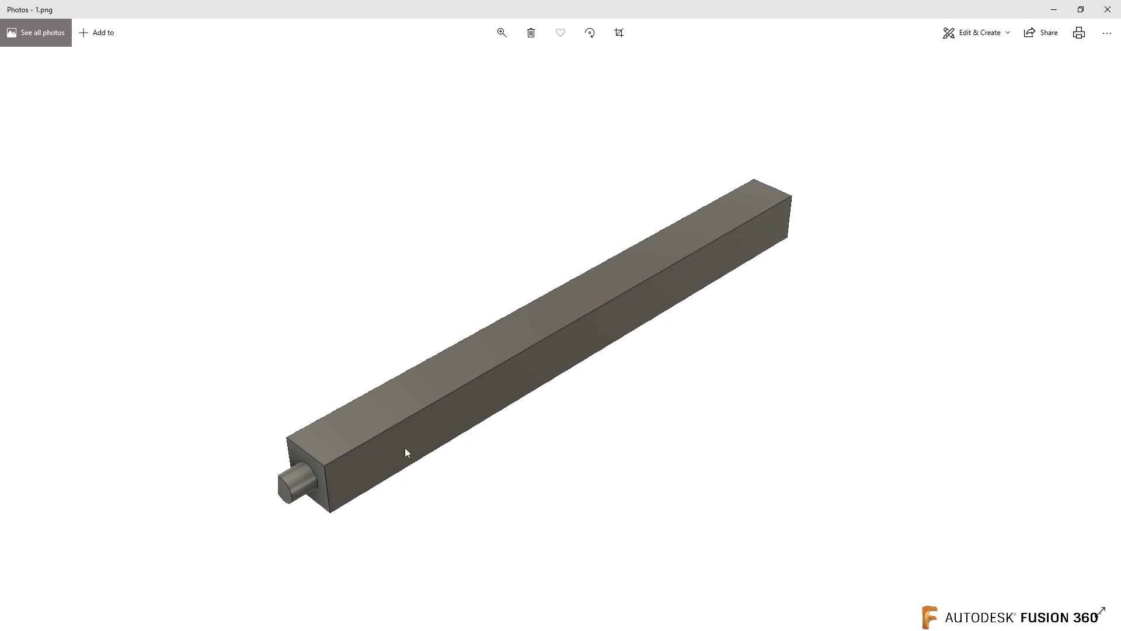
click(1108, 9)
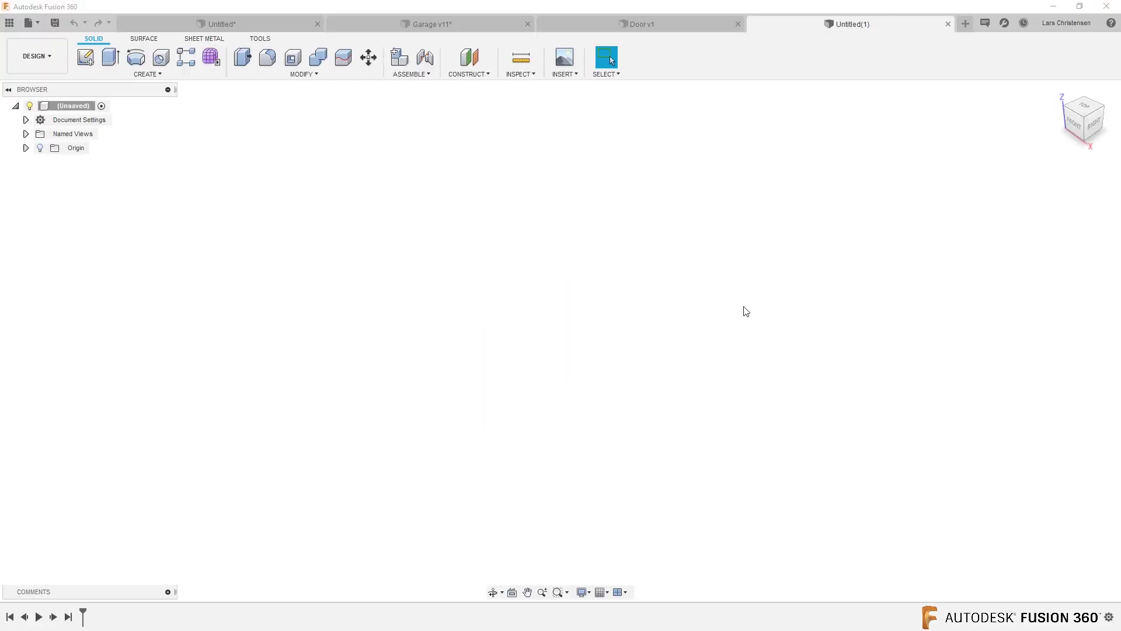
Sketch a 50 mm diameter circle centred on the origin of the front (XZ) plane
click(86, 56)
click(589, 326)
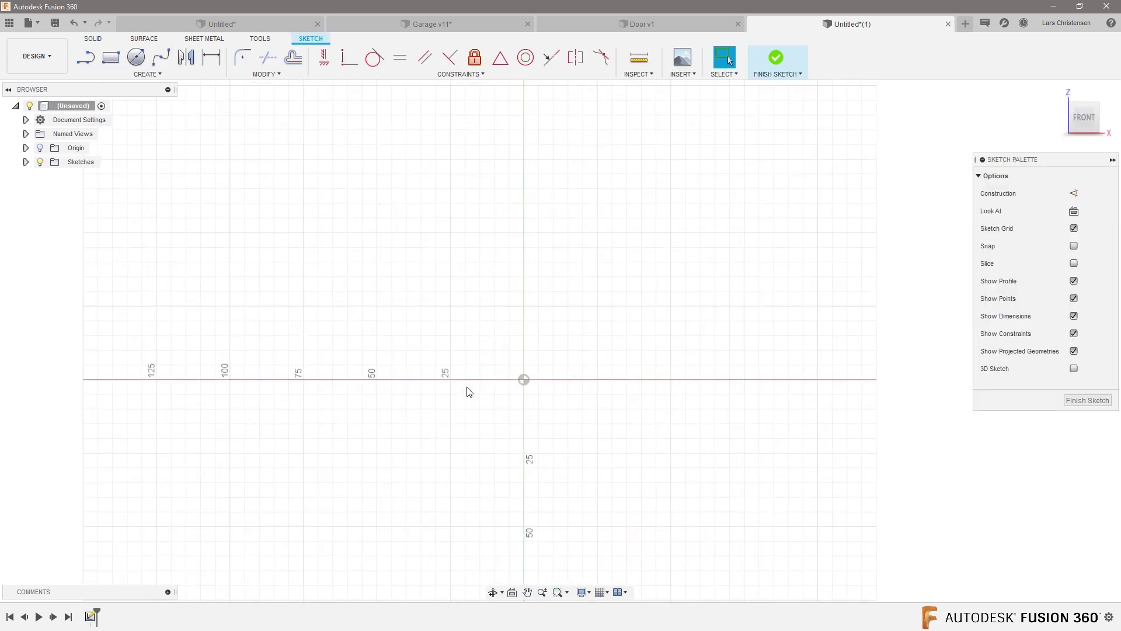
key(c)
click(524, 380)
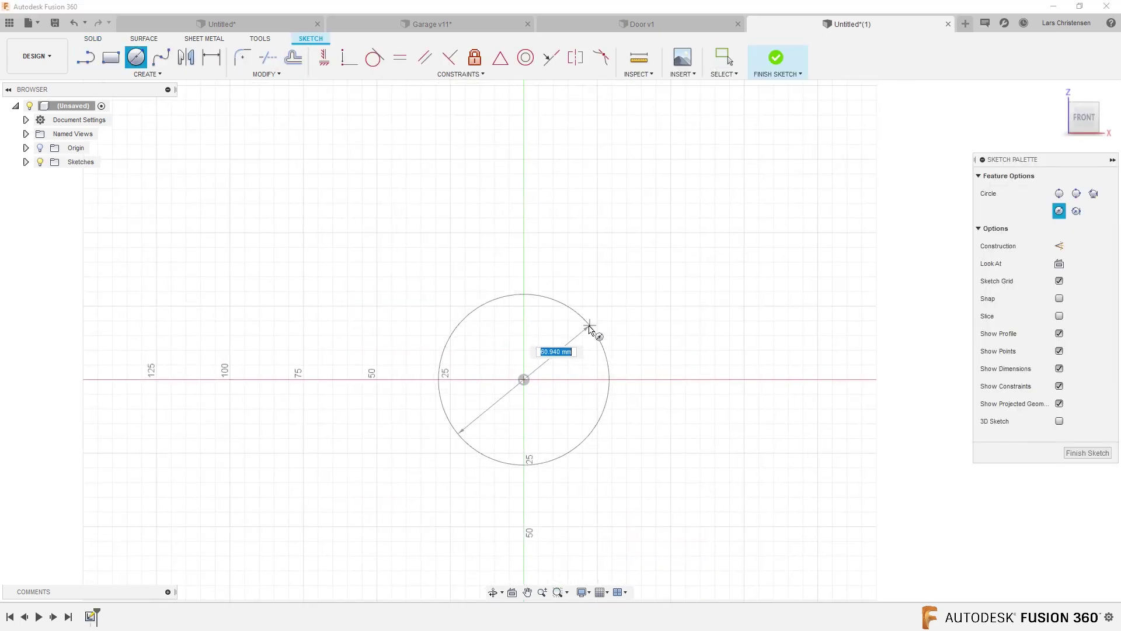
text(50)
key(Tab)
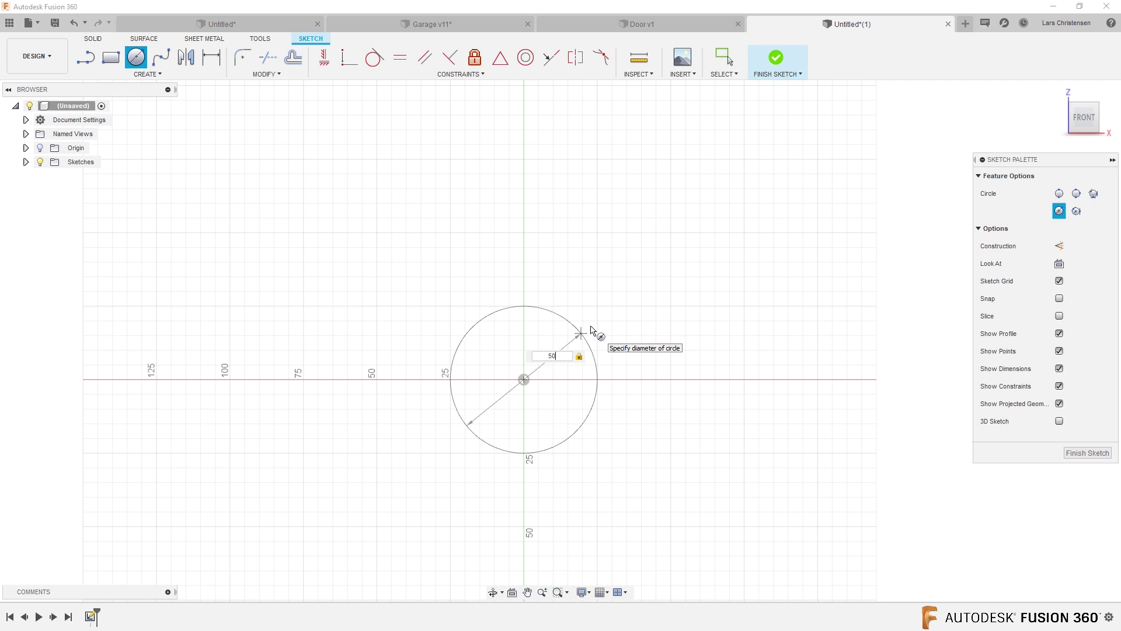
key(Return)
Extrude the circle about 47 mm toward the front as a new body
key(e)
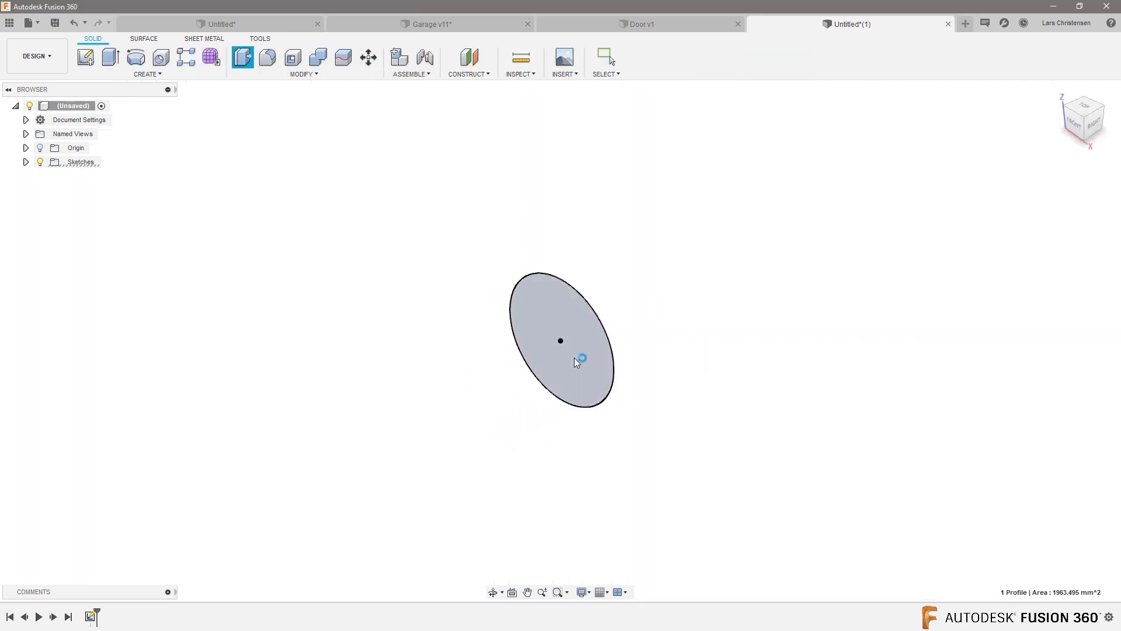
drag(568, 337, 446, 401)
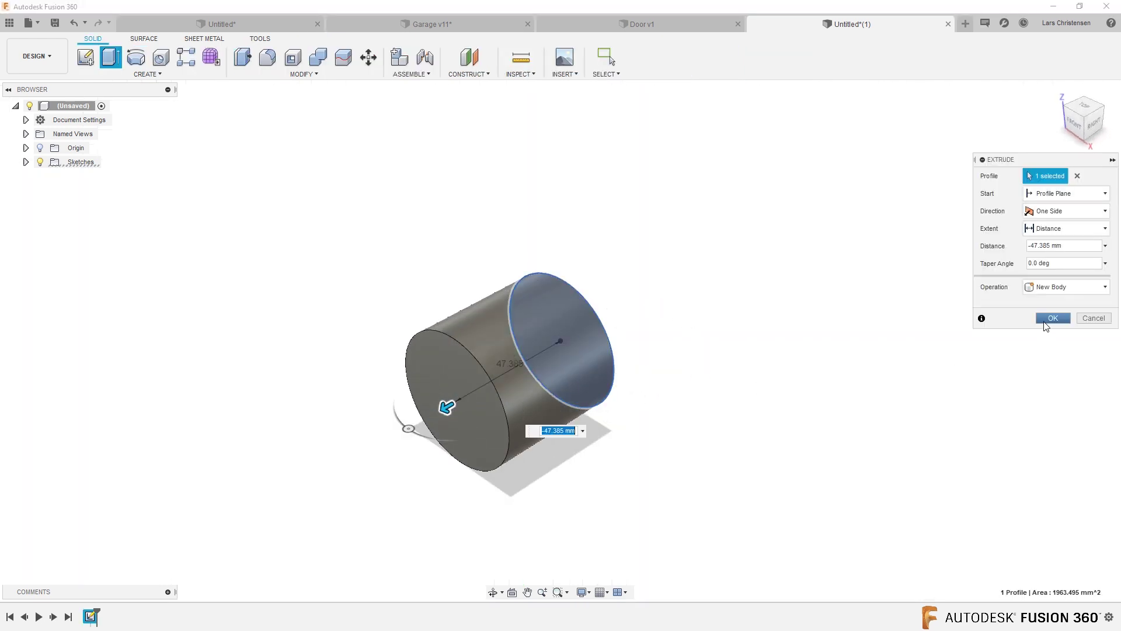
key(Return)
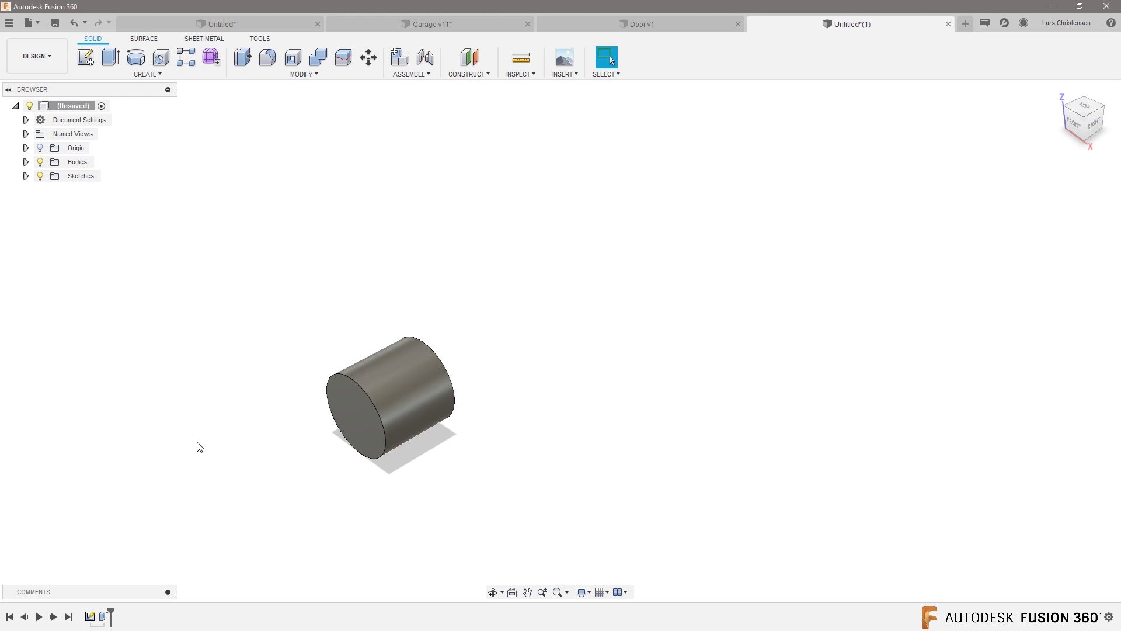
Start a second sketch on the front plane and draw an 80 × 80 mm center rectangle at the origin
click(86, 56)
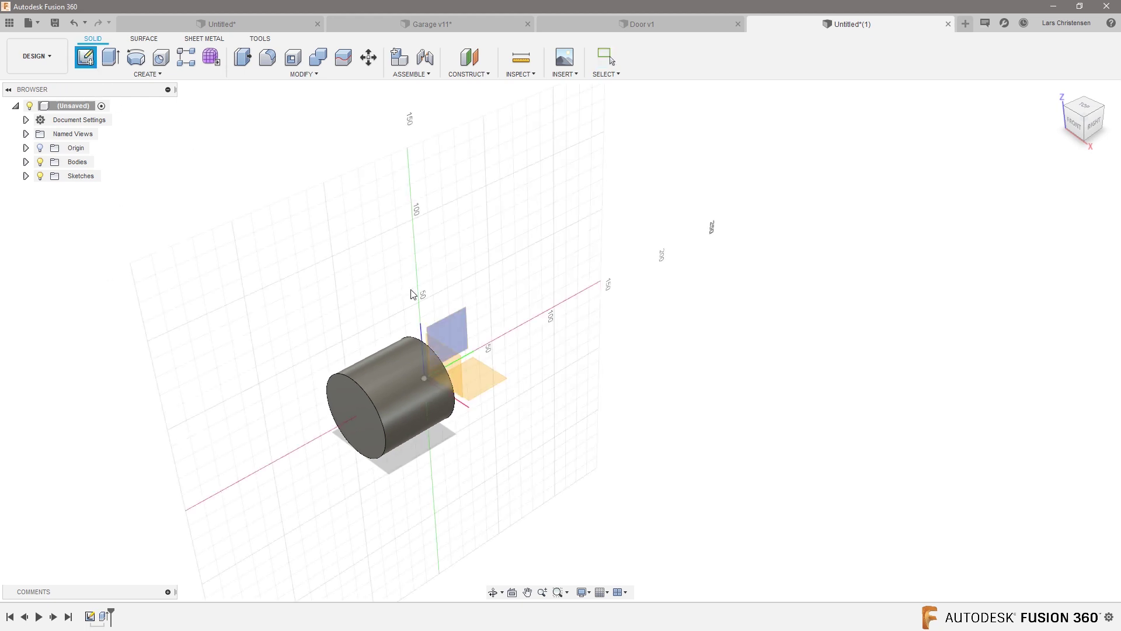
click(446, 354)
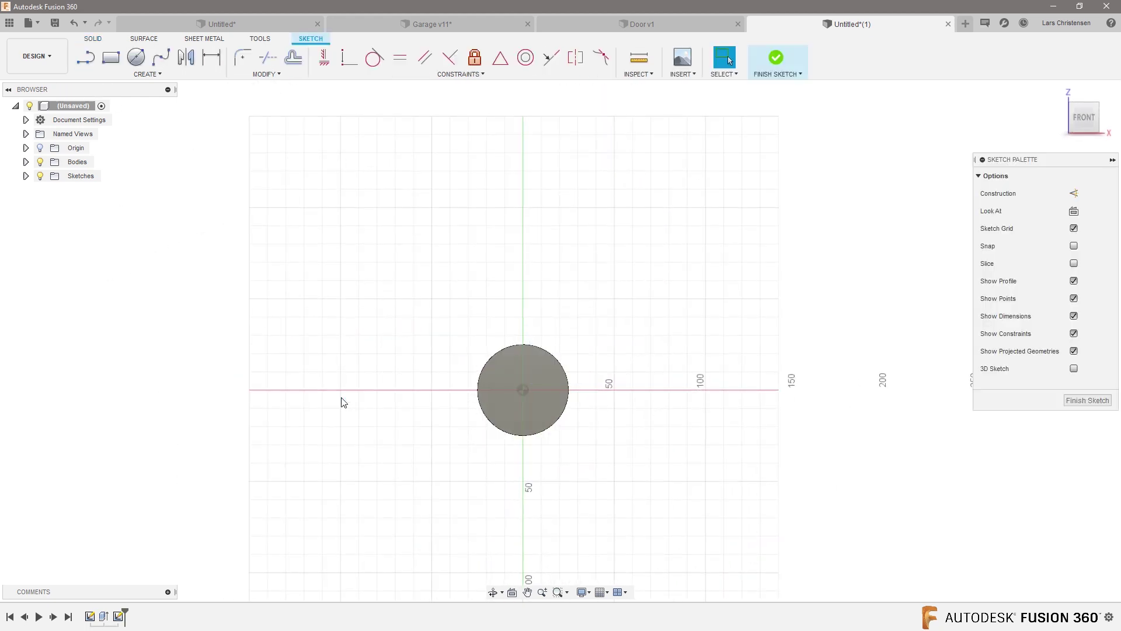
key(s)
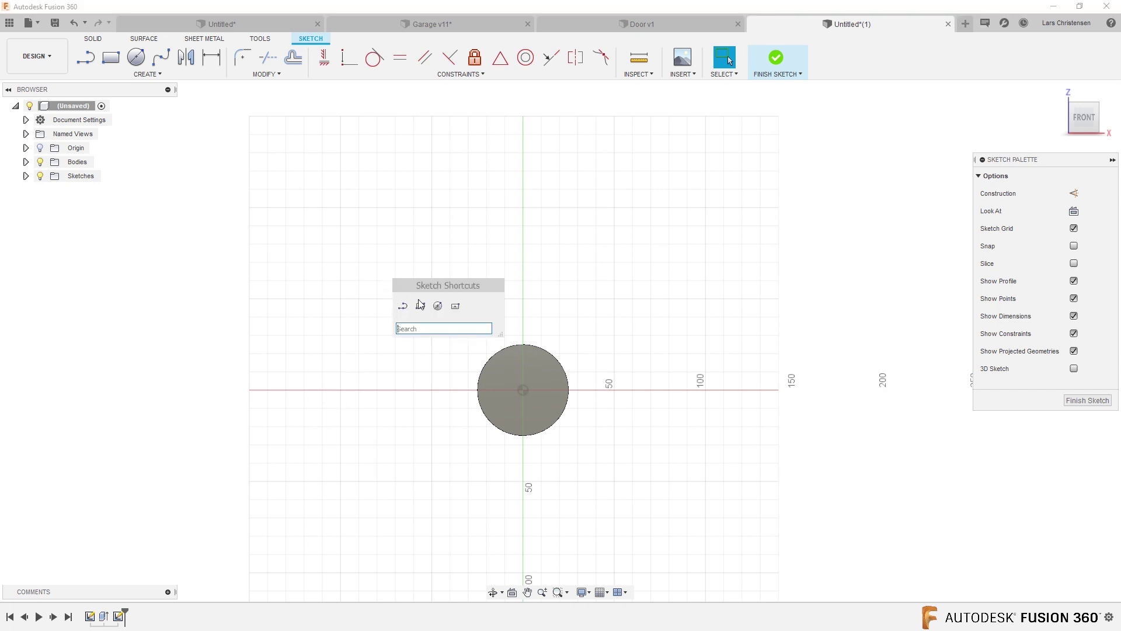
click(456, 307)
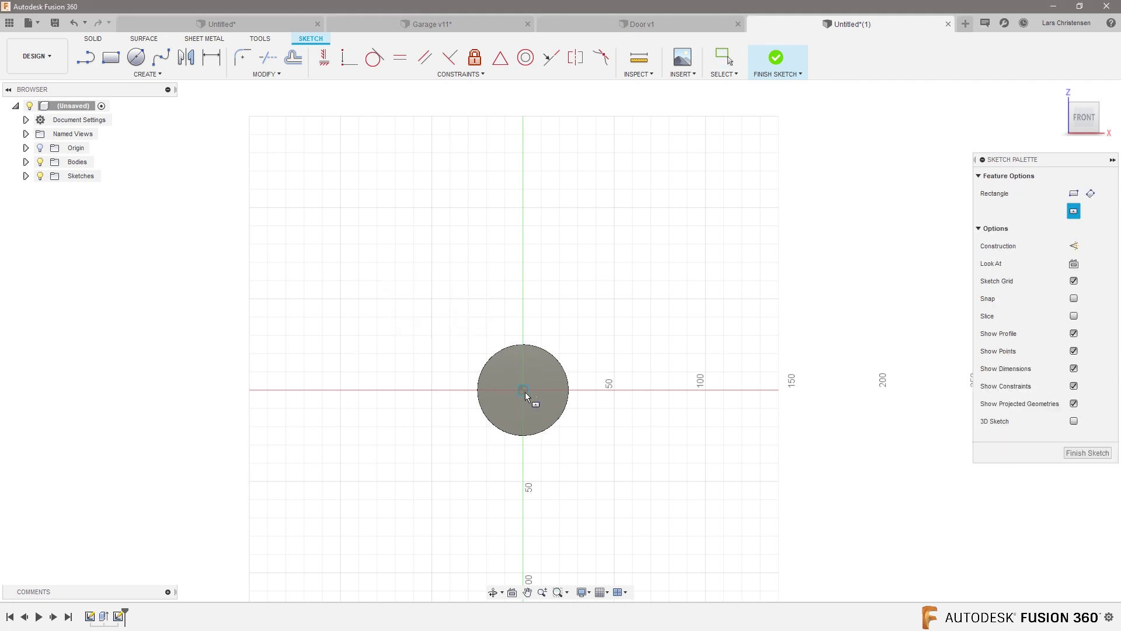
click(524, 390)
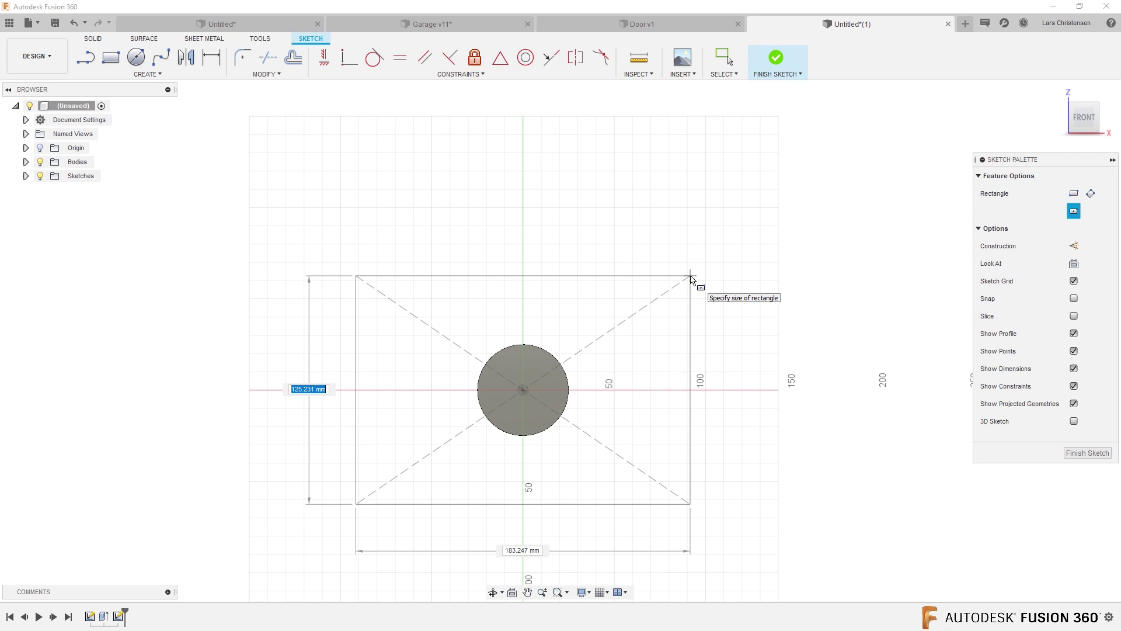
text(80)
key(Tab)
text(80)
key(Tab)
key(Return)
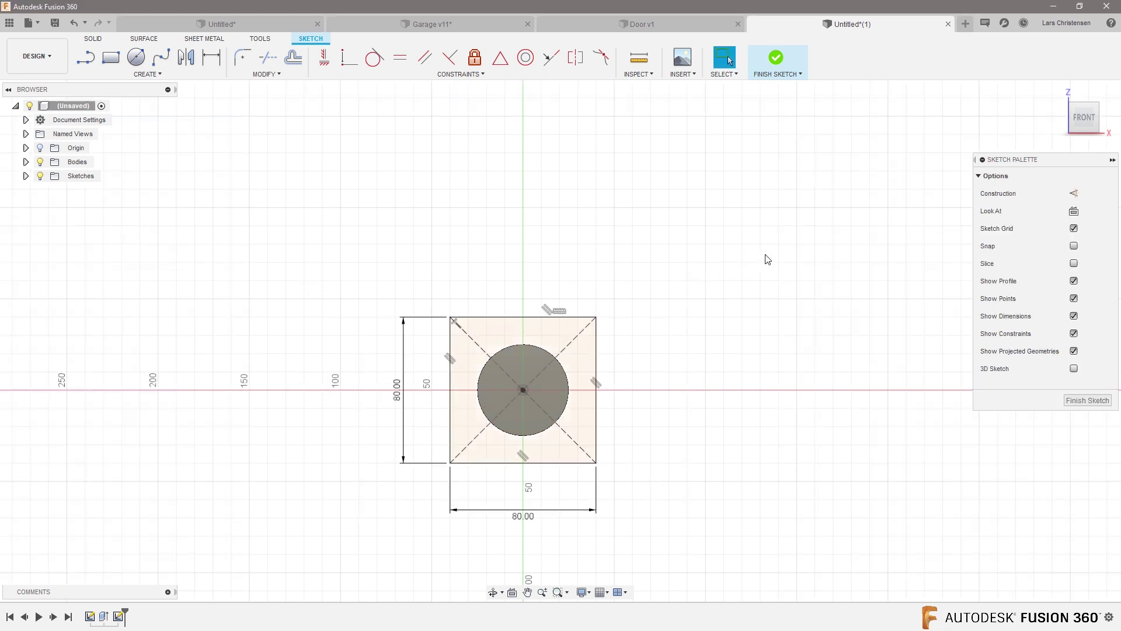
key(q)
click(447, 347)
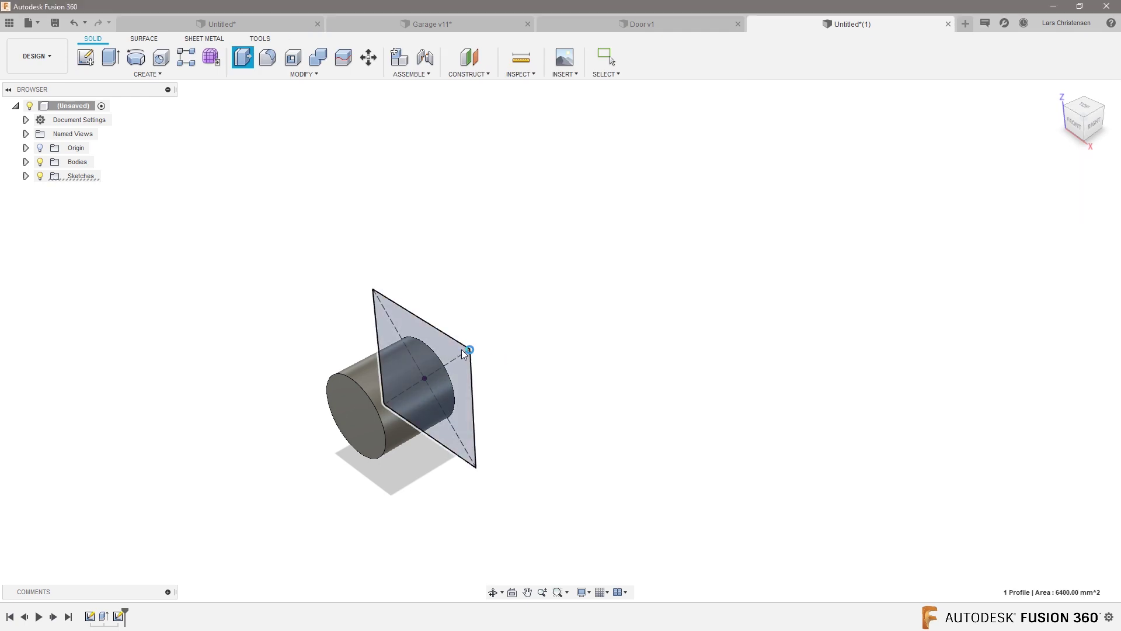
scroll(309, 500, down, 3)
drag(386, 424, 984, 108)
scroll(387, 520, down, 2)
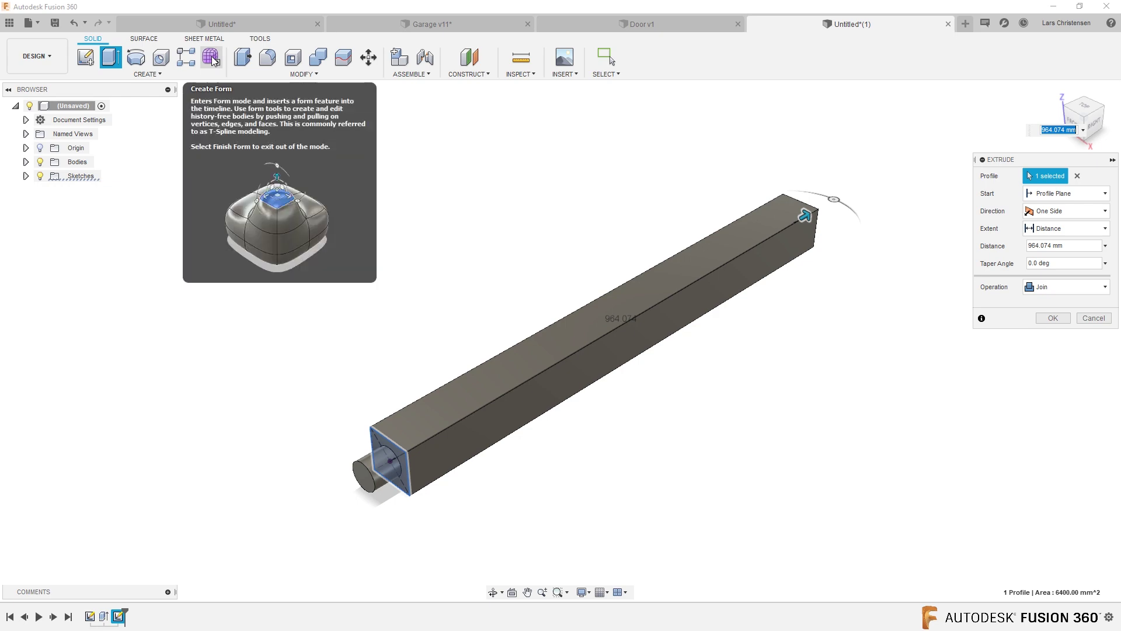
click(1094, 318)
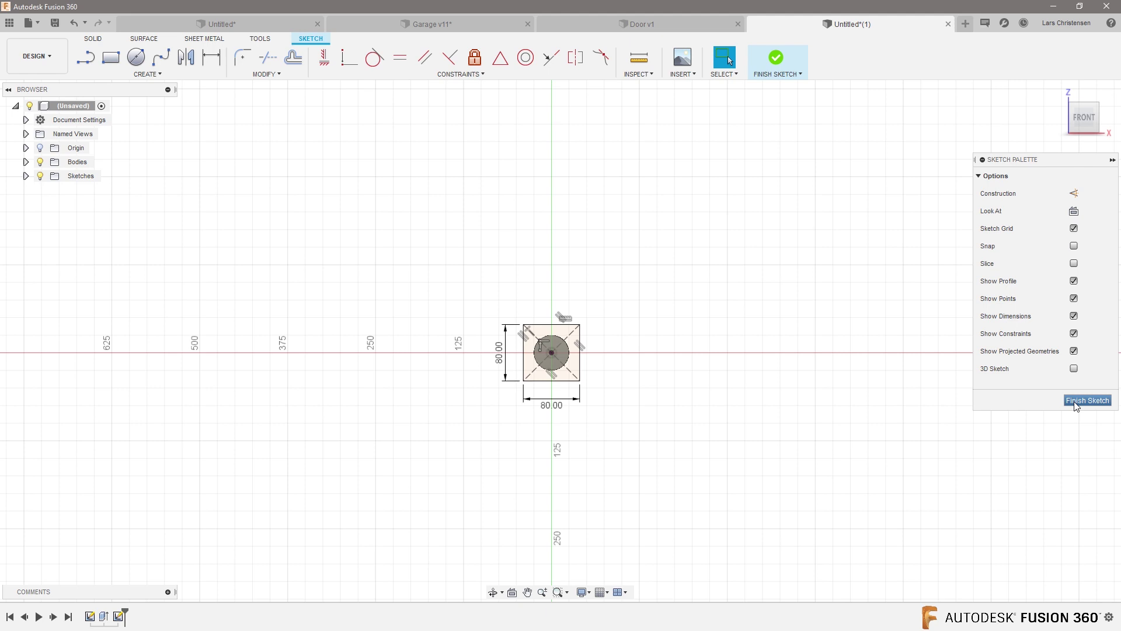
click(1076, 402)
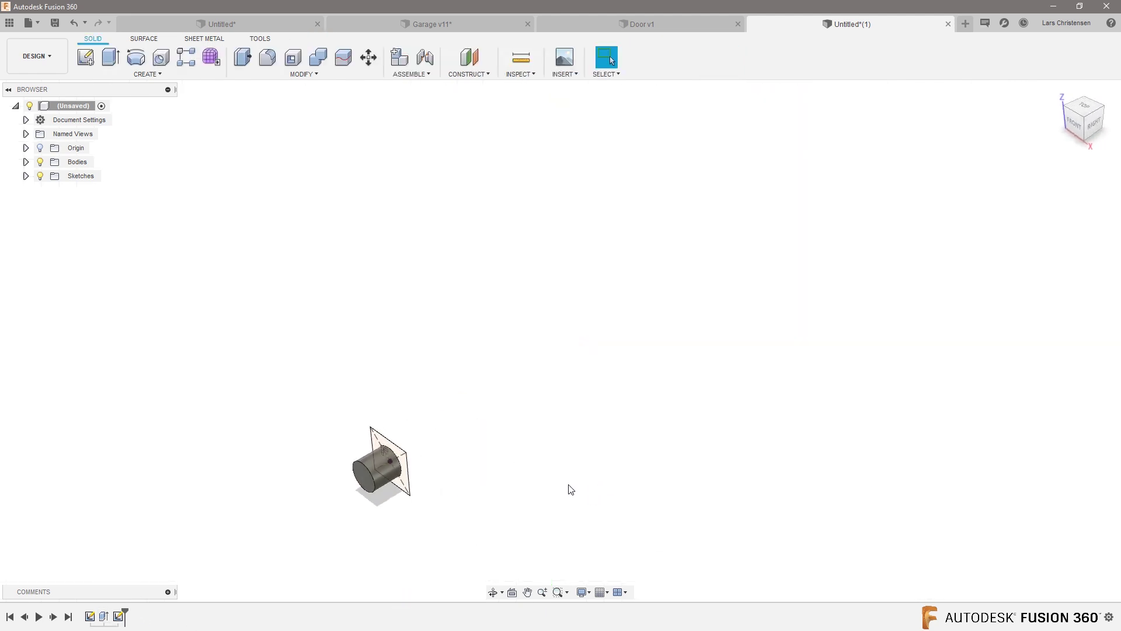
Create a construction plane offset 20 mm from the XZ plane, on the side away from the cylinder
scroll(423, 476, up, 6)
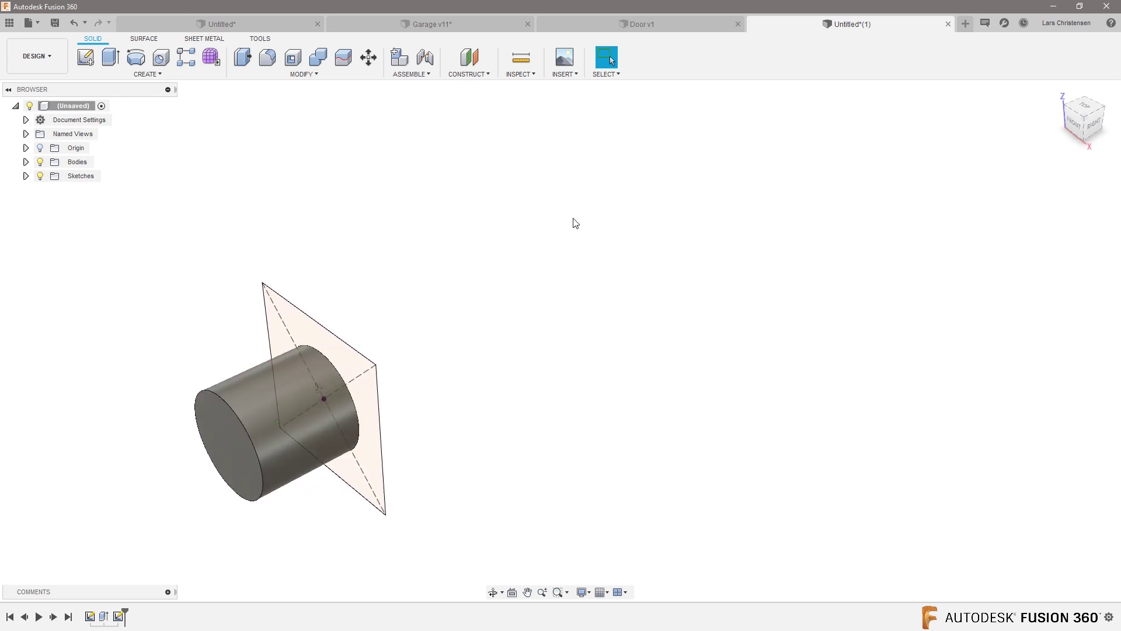
click(469, 56)
shift+middle_drag(588, 353, 350, 401)
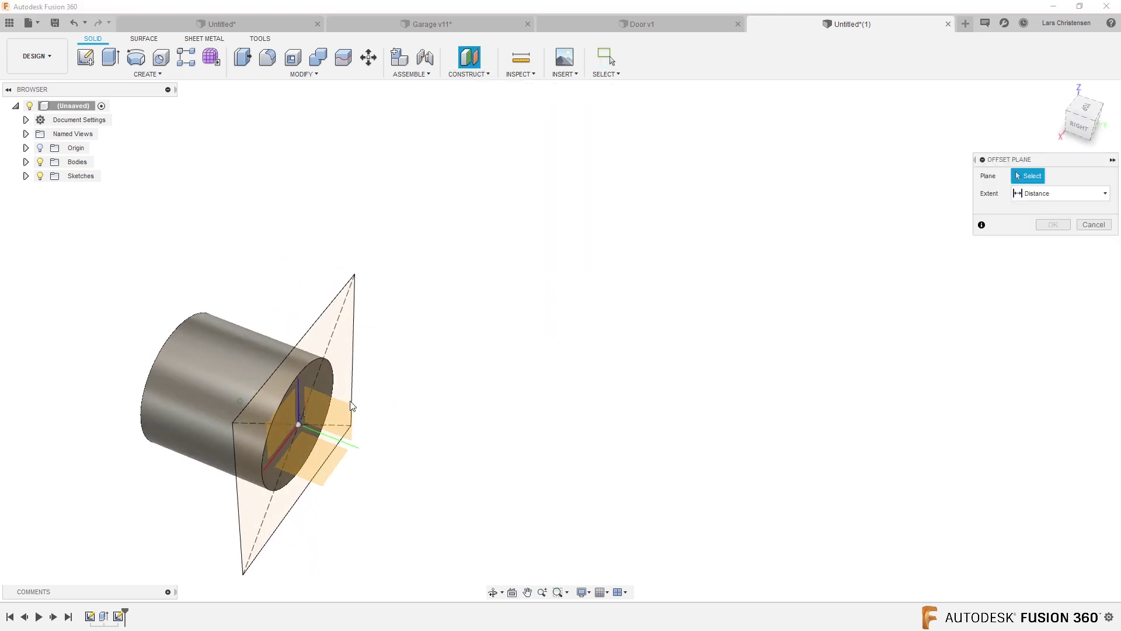
click(288, 416)
drag(308, 428, 379, 451)
text(20)
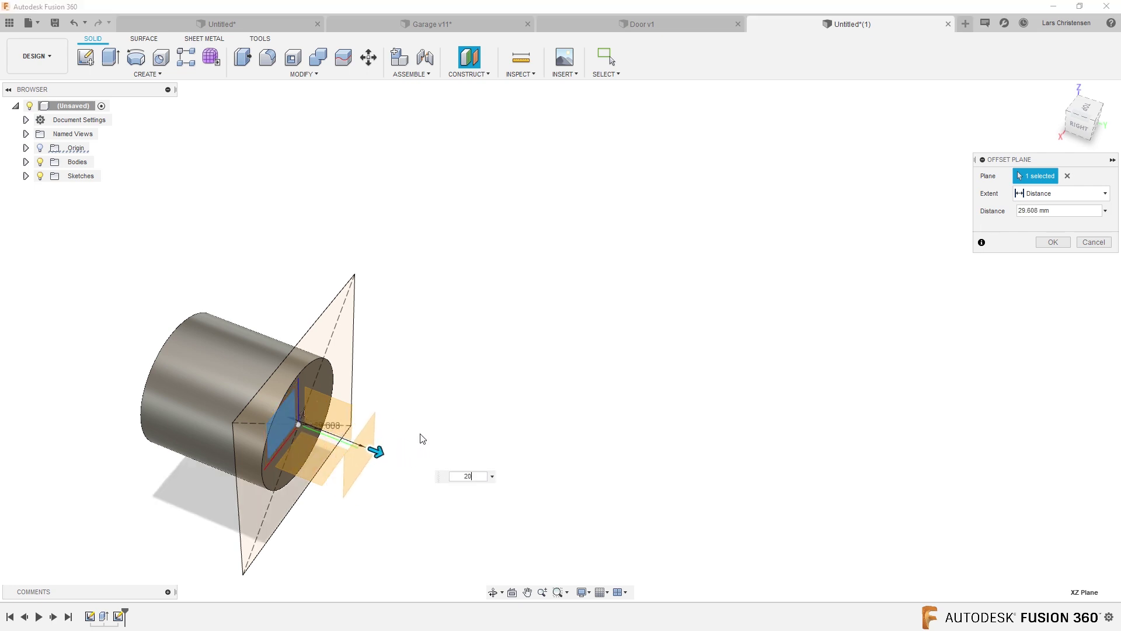
key(Return)
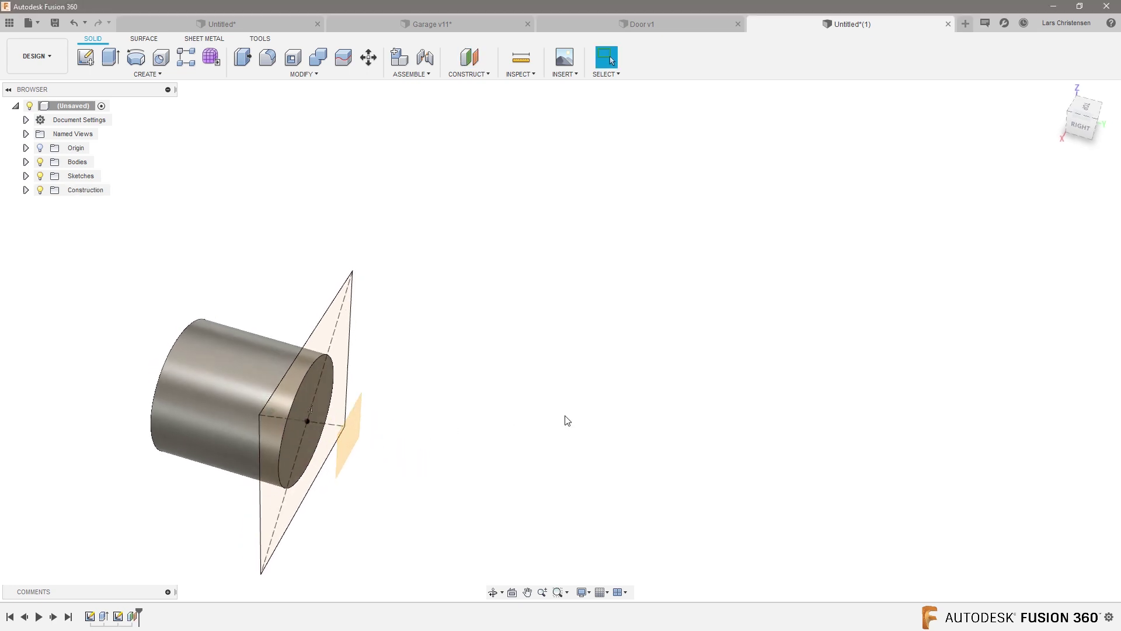
Add a third sketch at the cylinder's rear end with an 80 × 80 mm center rectangle on the origin, and finish it
click(86, 57)
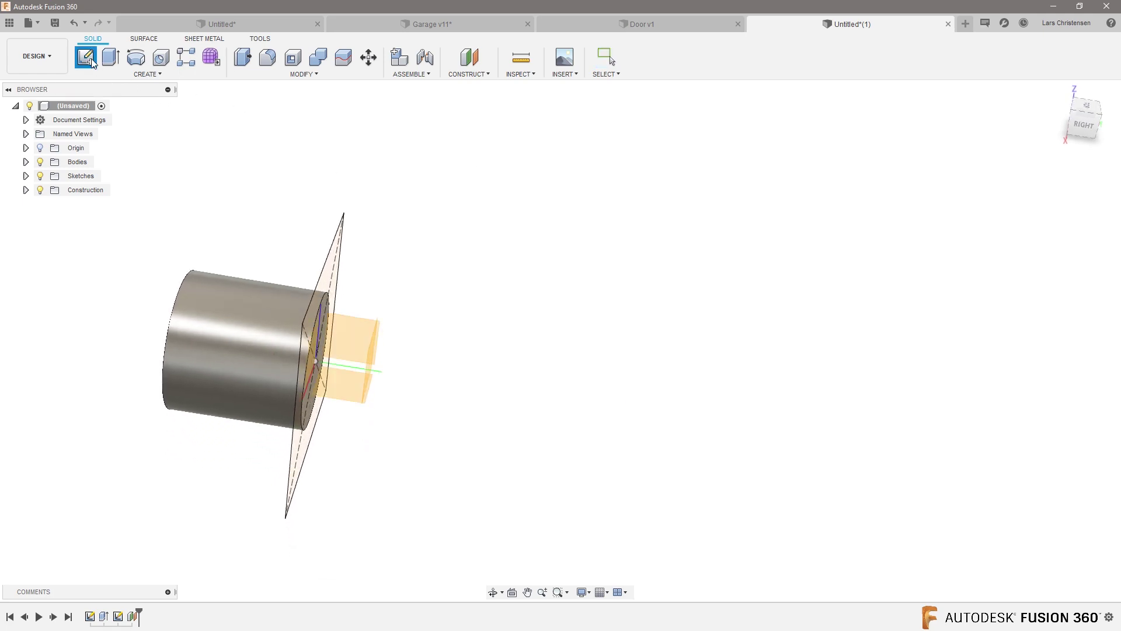
mouse_move(521, 377)
shift+middle_down()
mouse_move(461, 461)
mouse_move(369, 377)
shift+middle_up()
click(367, 376)
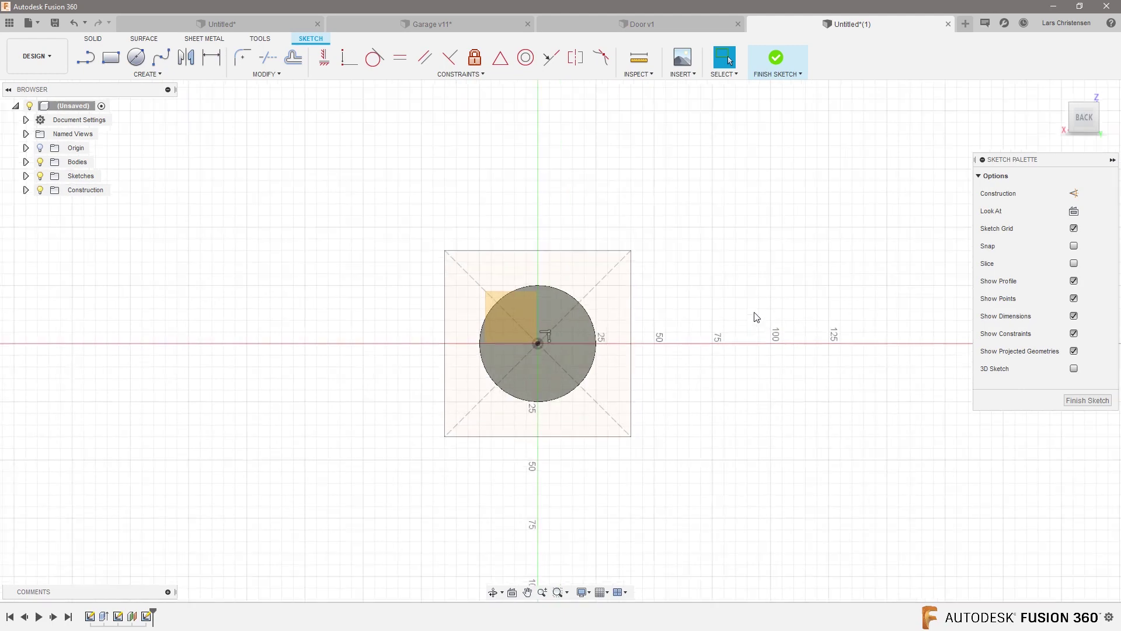
key(s)
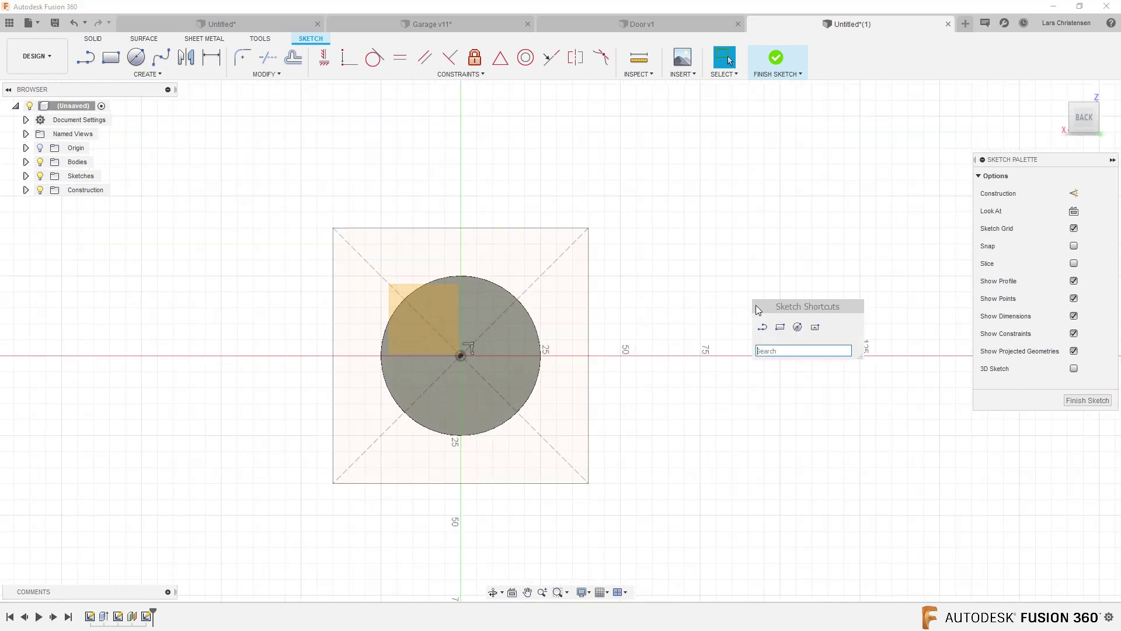
click(797, 328)
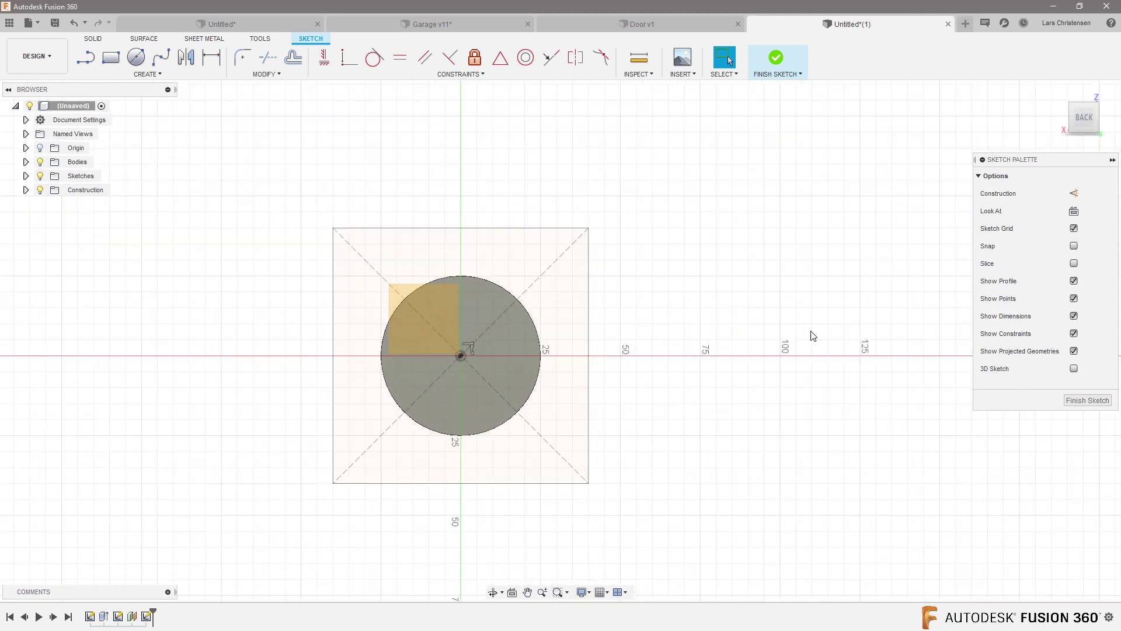
click(461, 357)
text(80)
key(Tab)
text(80)
key(Return)
key(Escape)
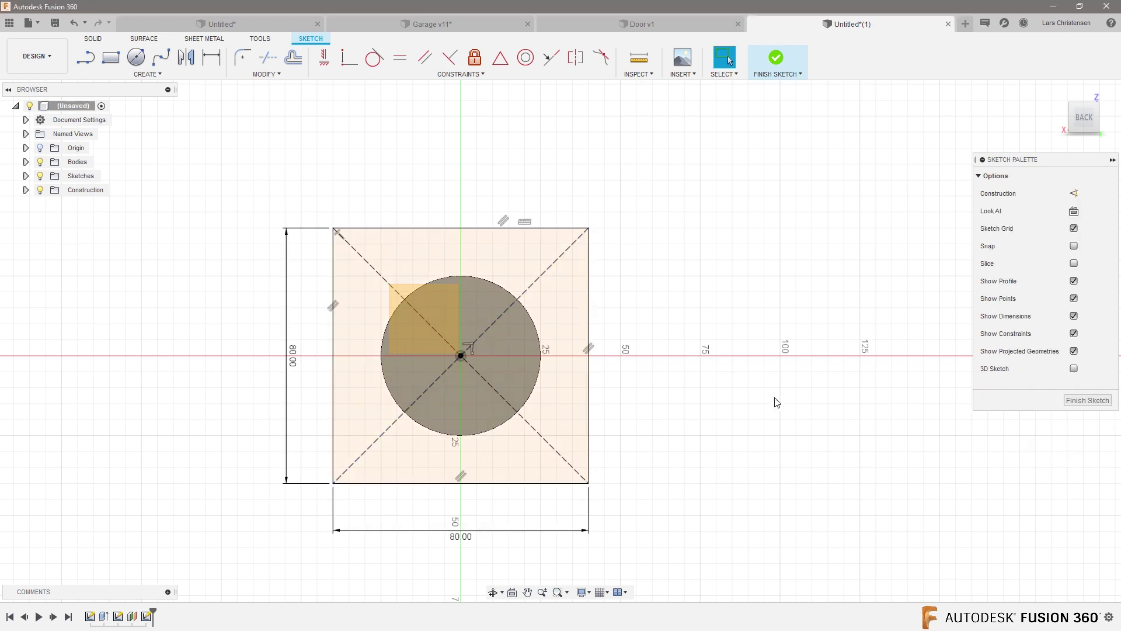
click(1093, 402)
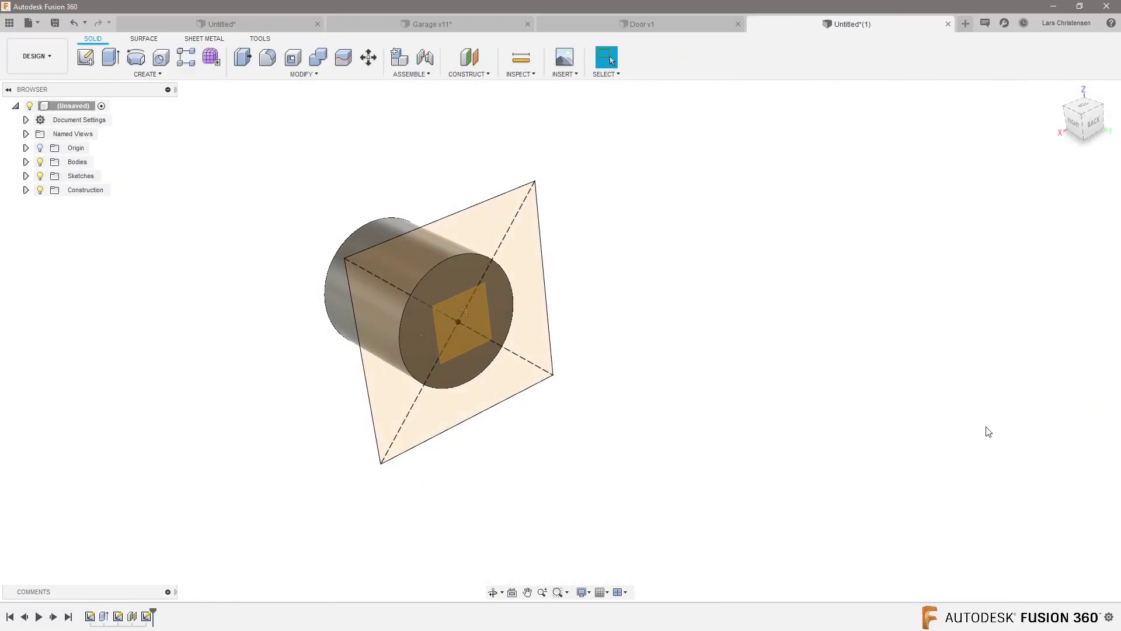
Redefine the third sketch's plane to the construction plane offset 20 mm behind the cylinder
right_click(147, 617)
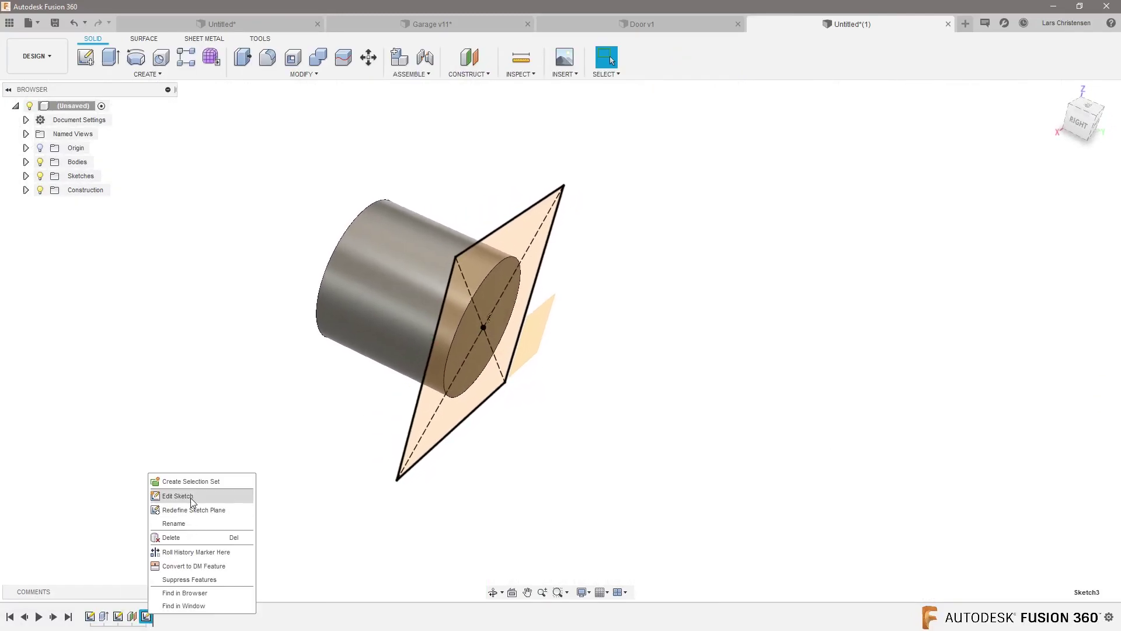
click(176, 511)
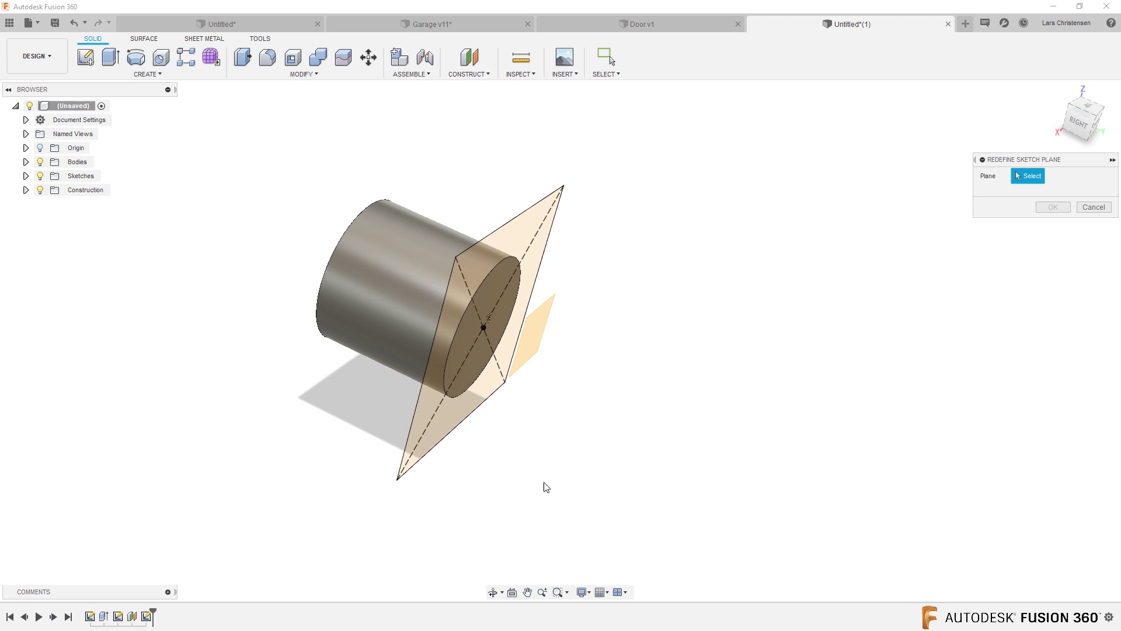
click(534, 339)
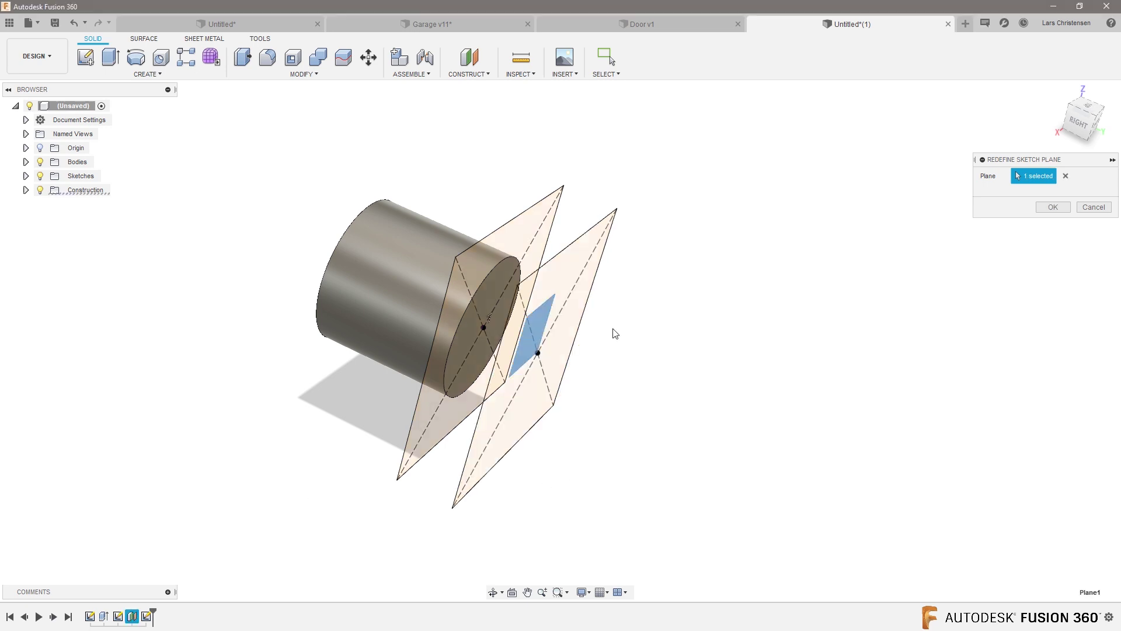
click(1053, 207)
Rotate all sketch objects of the offset square by -30° about Z, with the pivot set at the square's center point
shift+middle_drag(852, 385, 614, 449)
mouse_move(443, 299)
shift+middle_down()
mouse_move(639, 368)
mouse_move(613, 307)
mouse_move(789, 444)
mouse_move(614, 275)
mouse_move(636, 253)
mouse_move(588, 319)
mouse_move(633, 303)
mouse_move(628, 315)
mouse_move(720, 244)
shift+middle_up()
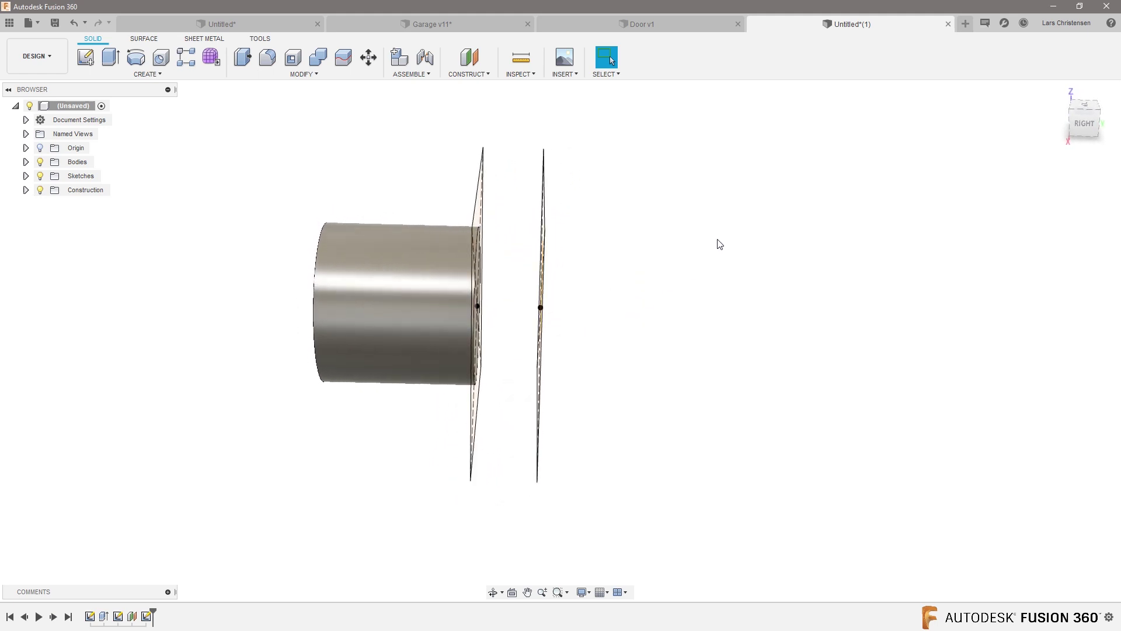
key(m)
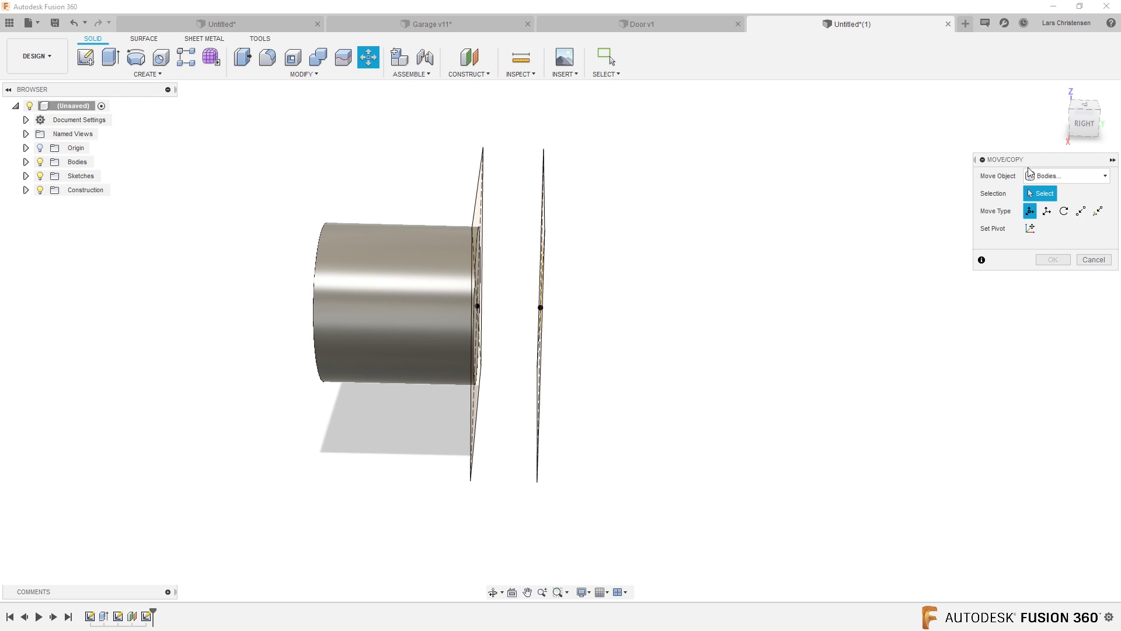
click(1066, 176)
click(1051, 237)
mouse_move(515, 125)
mouse_down()
mouse_move(549, 345)
mouse_move(616, 531)
mouse_up()
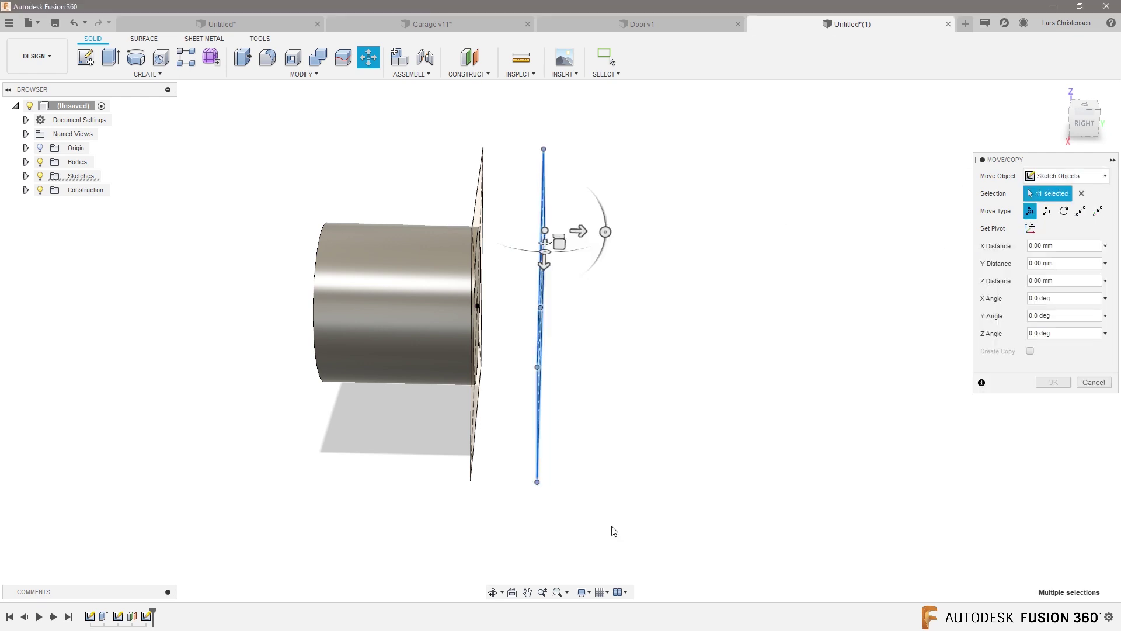
mouse_move(657, 433)
shift+middle_down()
mouse_move(711, 421)
mouse_move(728, 403)
shift+middle_up()
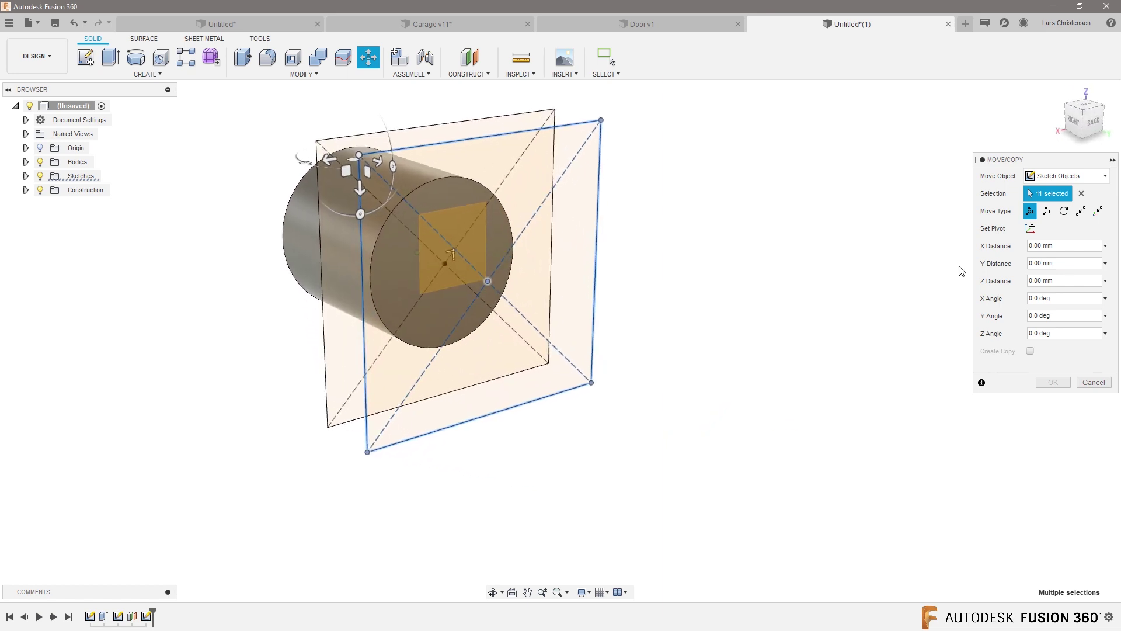
click(1030, 229)
click(488, 281)
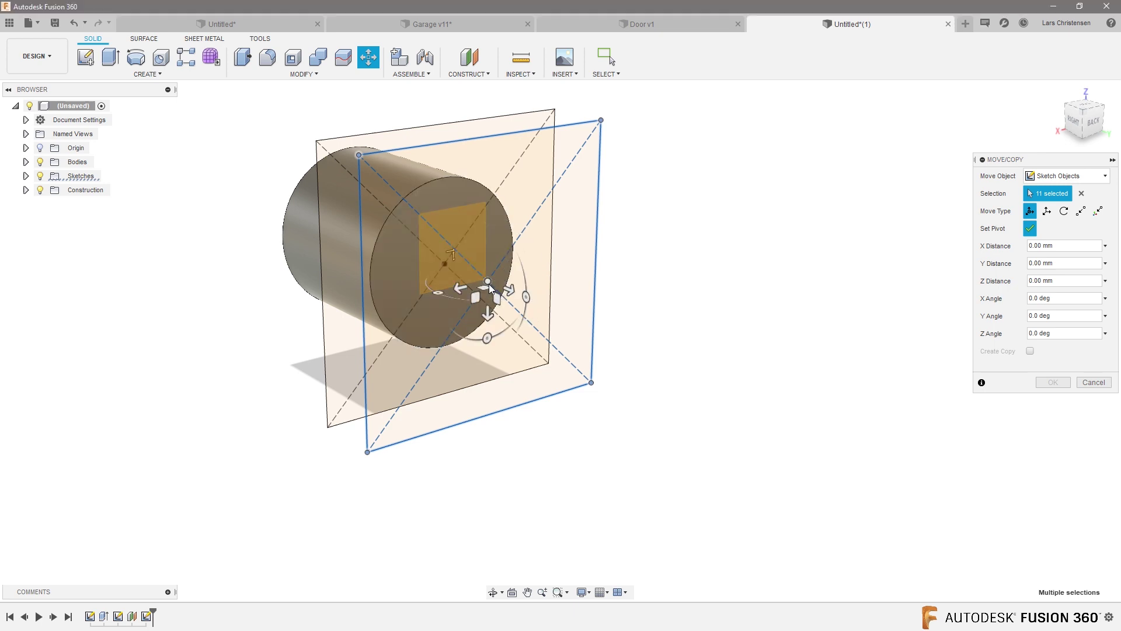
click(1031, 228)
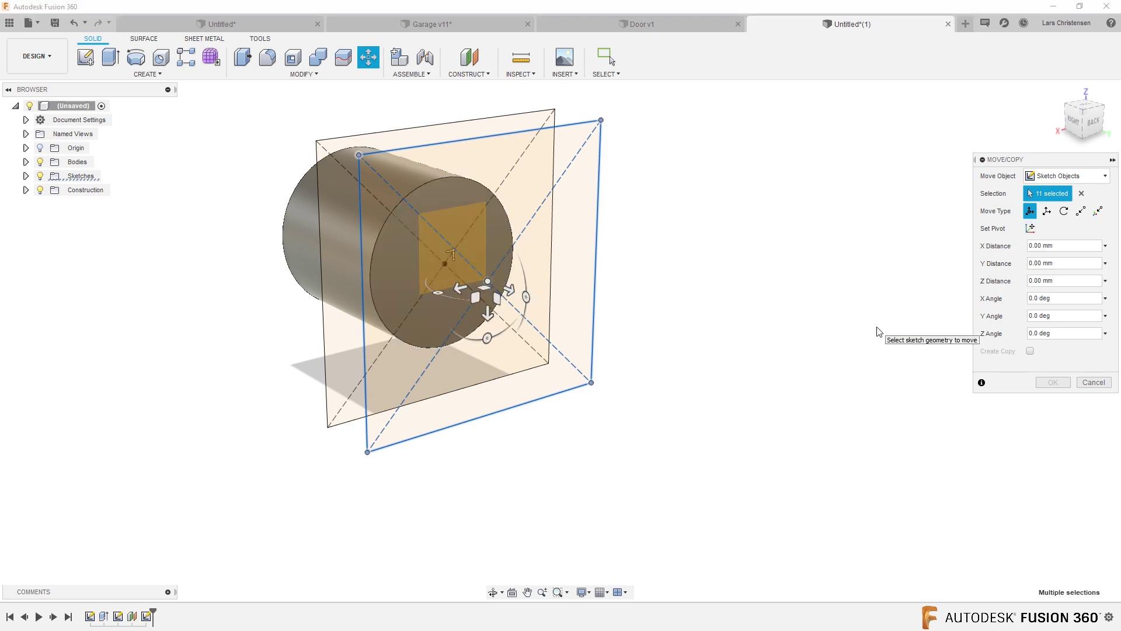
mouse_move(488, 338)
mouse_down()
mouse_move(468, 333)
mouse_move(496, 320)
mouse_move(453, 325)
mouse_move(463, 335)
mouse_up()
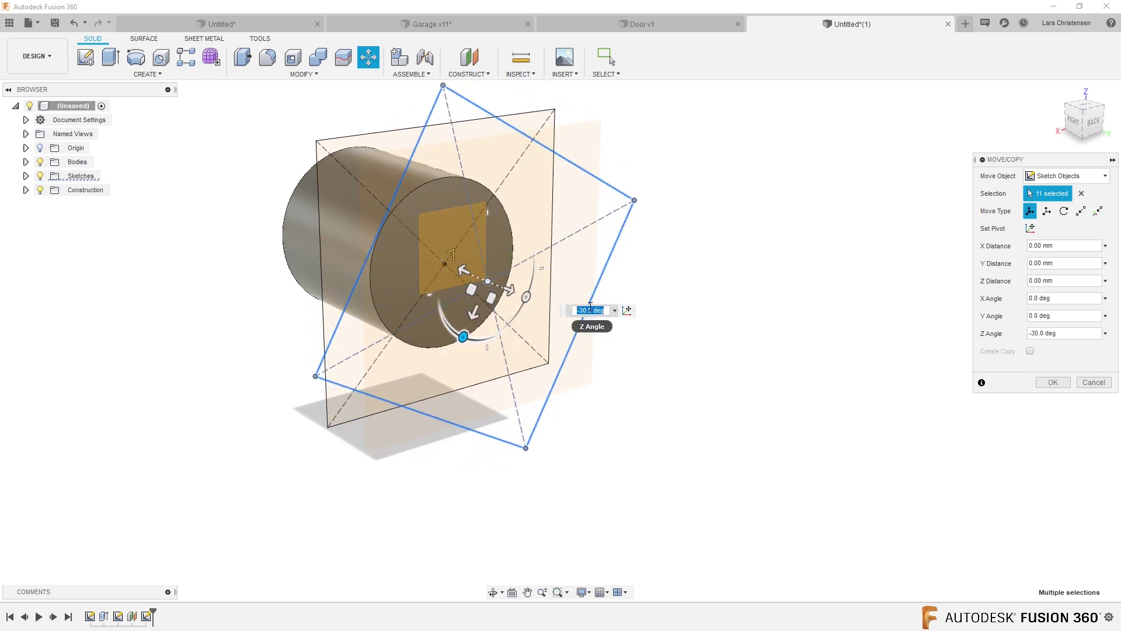
key(Return)
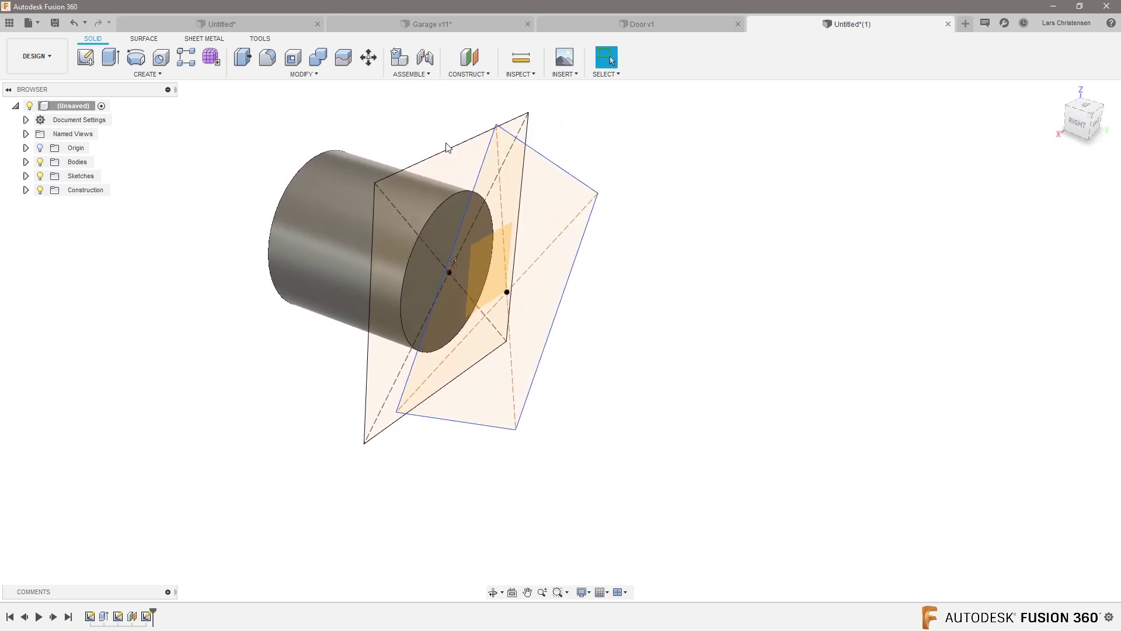
Create a second construction plane offset 20 mm from the first one, further away from the cylinder
click(469, 57)
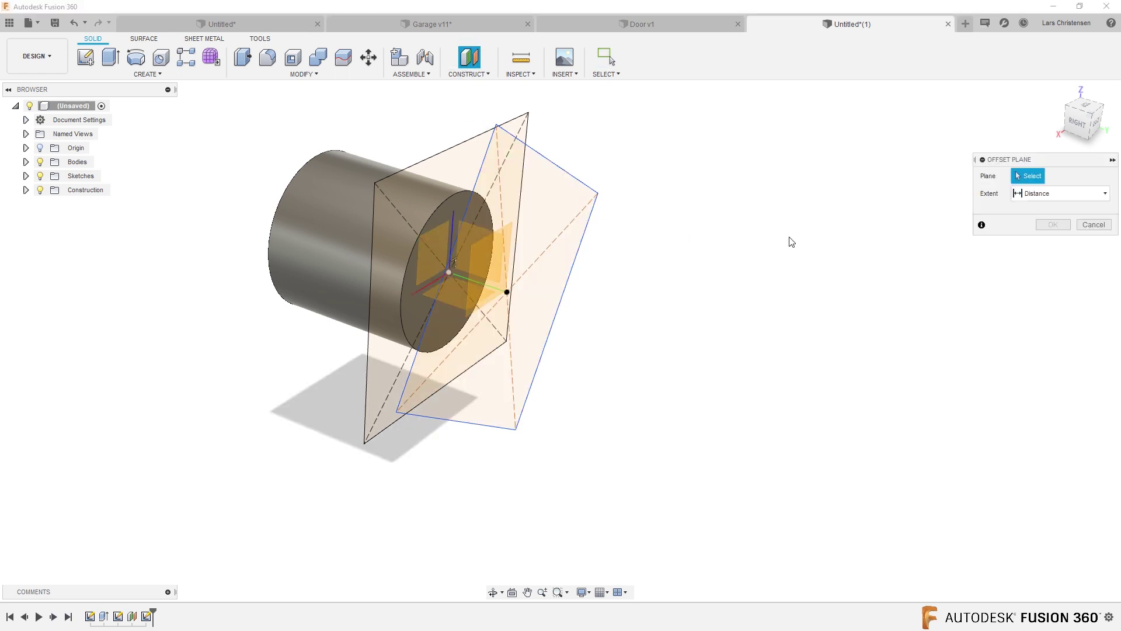
click(493, 271)
text(20)
key(Return)
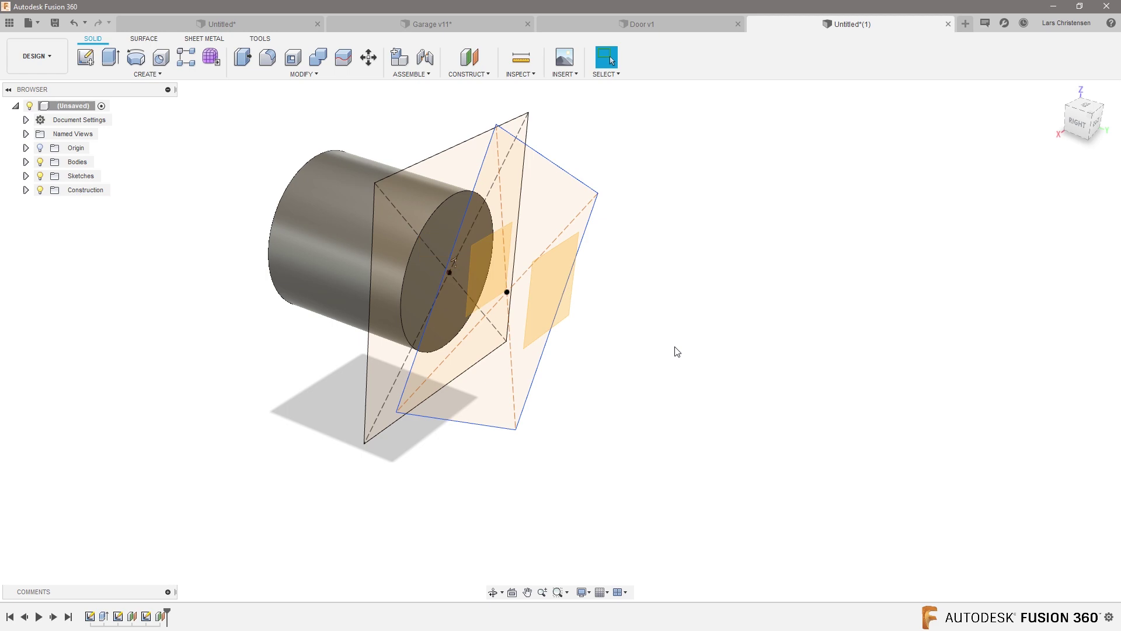
Sketch an 80 × 80 mm center rectangle at the origin on the second construction plane and finish the sketch
mouse_move(675, 347)
shift+middle_down()
mouse_move(690, 369)
mouse_move(685, 362)
shift+middle_up()
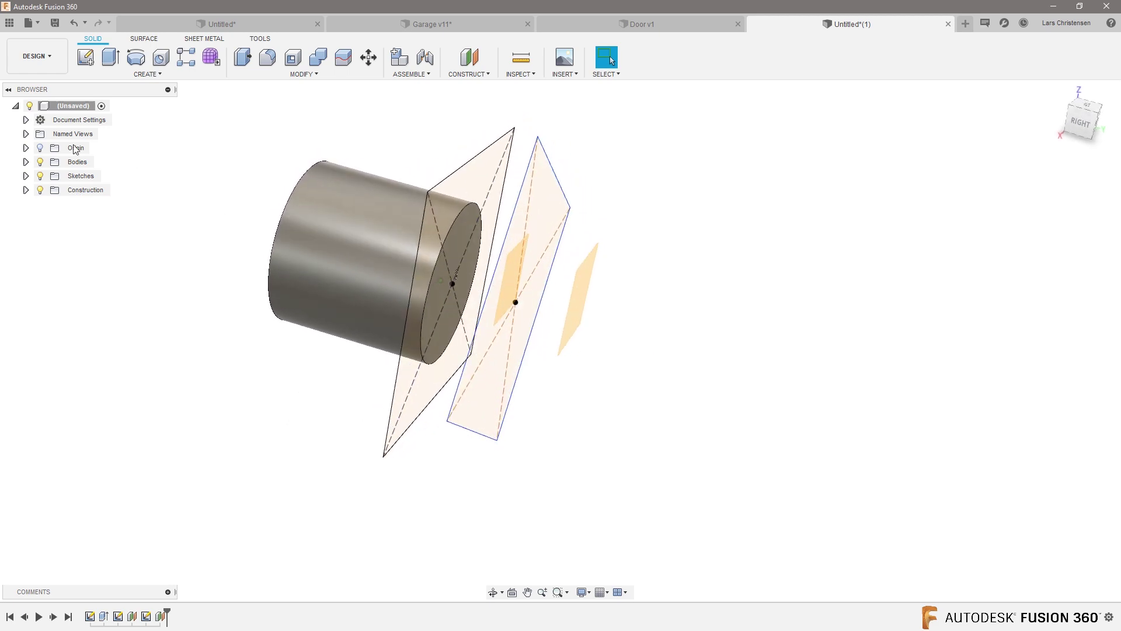
click(85, 61)
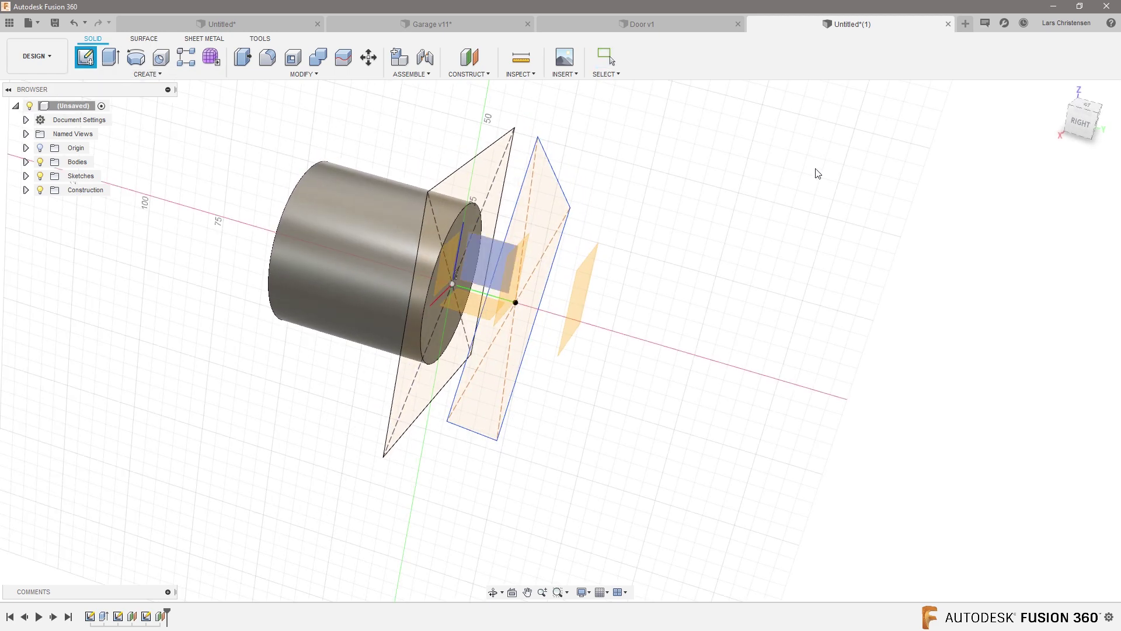
click(579, 293)
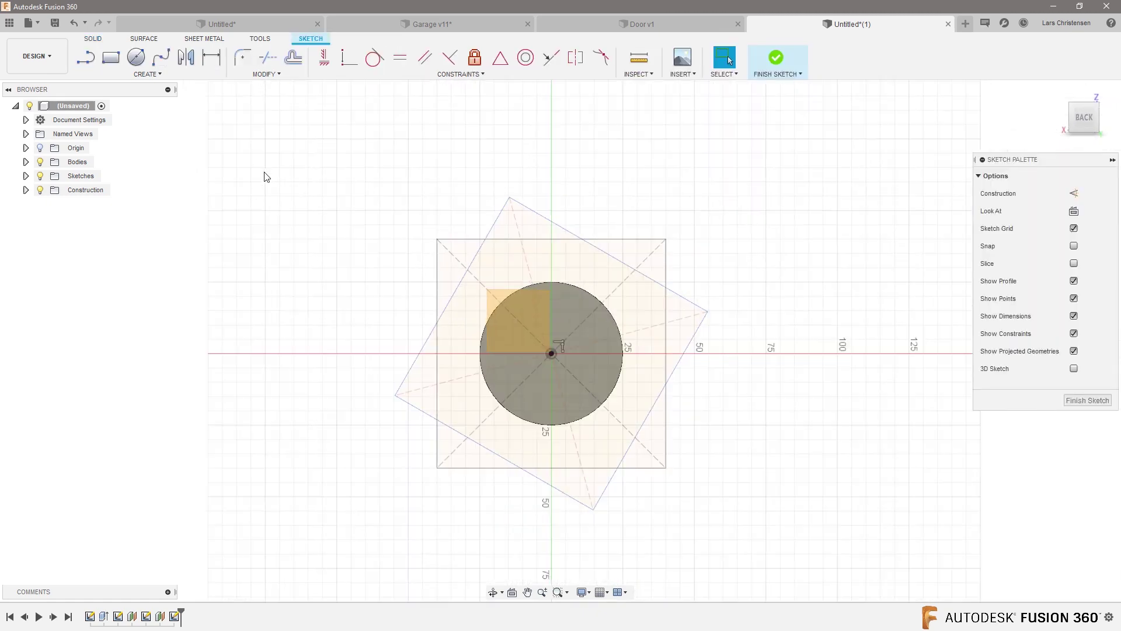
key(s)
click(307, 206)
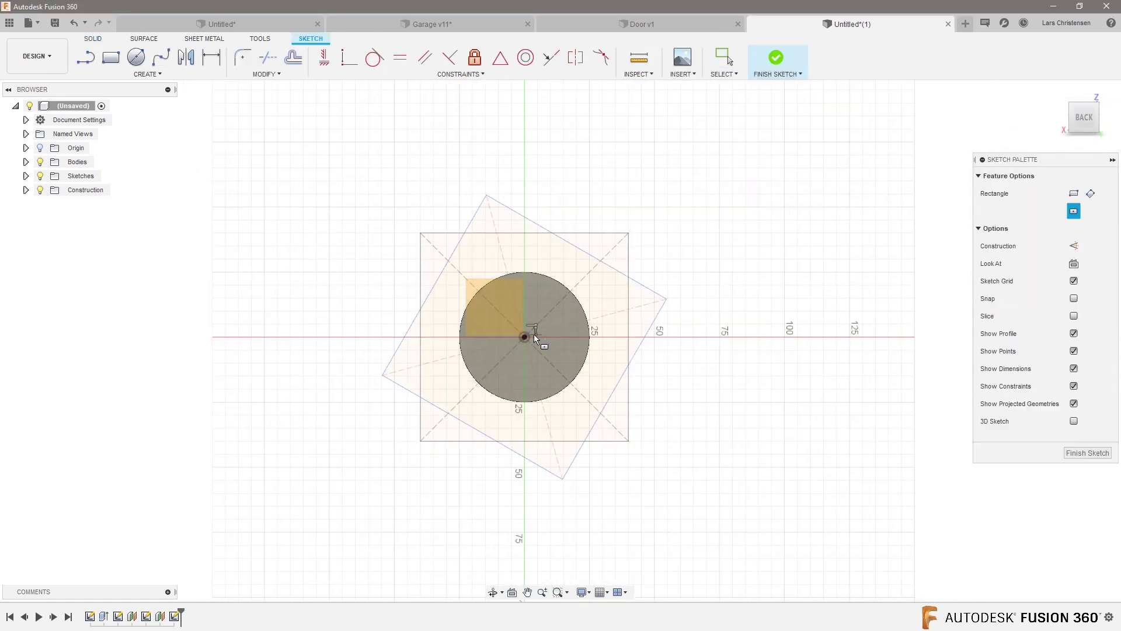
click(525, 337)
text(80)
key(Tab)
key(Tab)
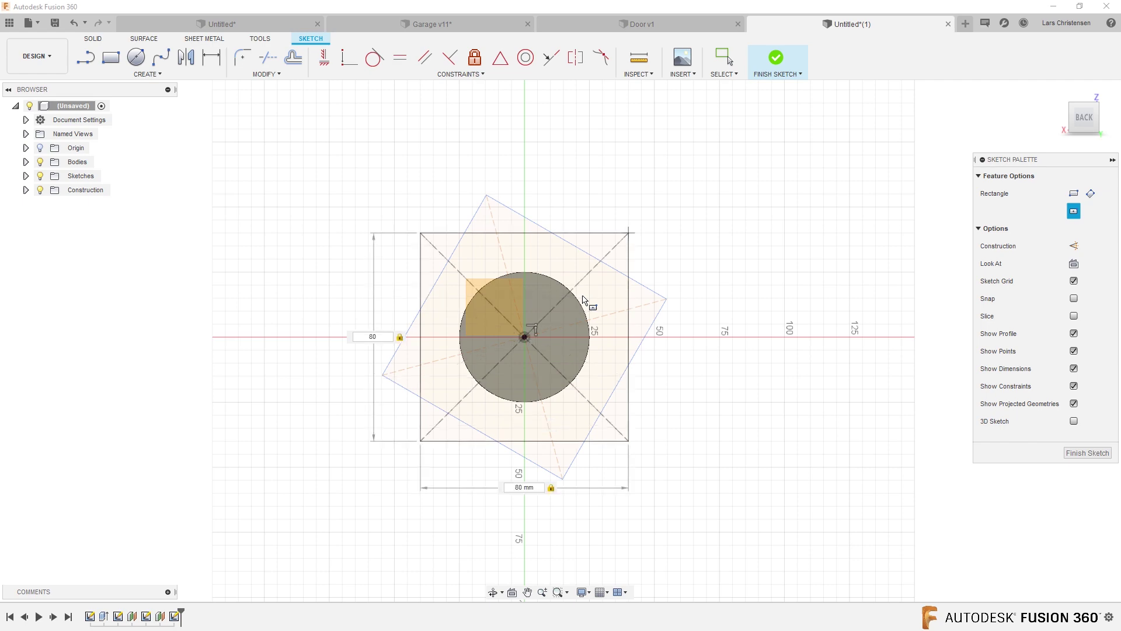
key(Return)
shift+middle_drag(909, 404, 660, 399)
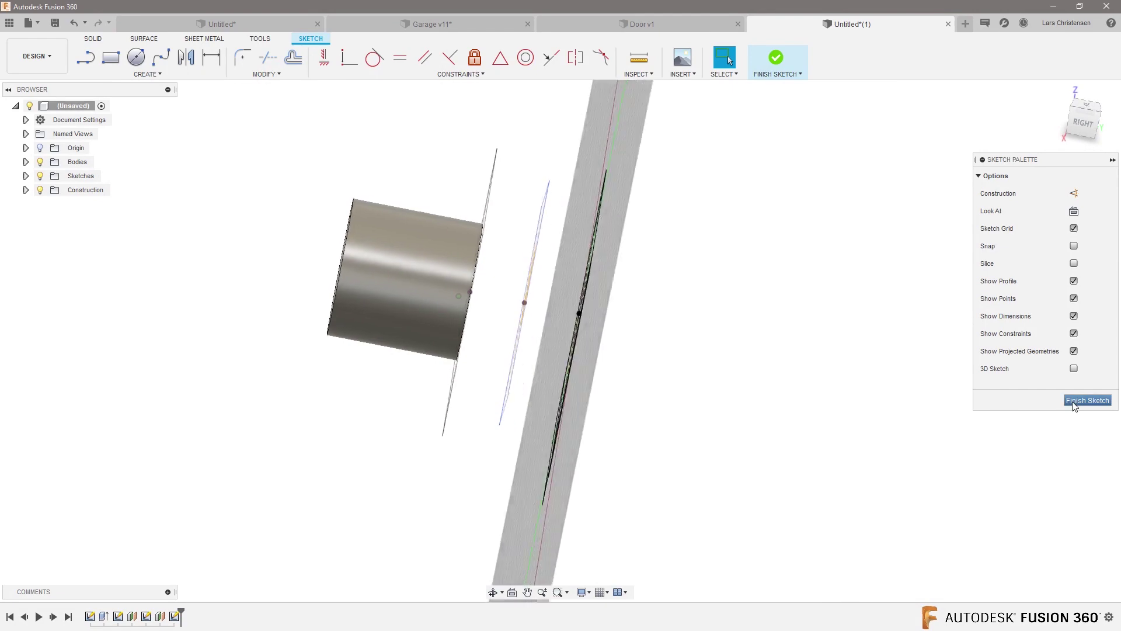
click(1075, 401)
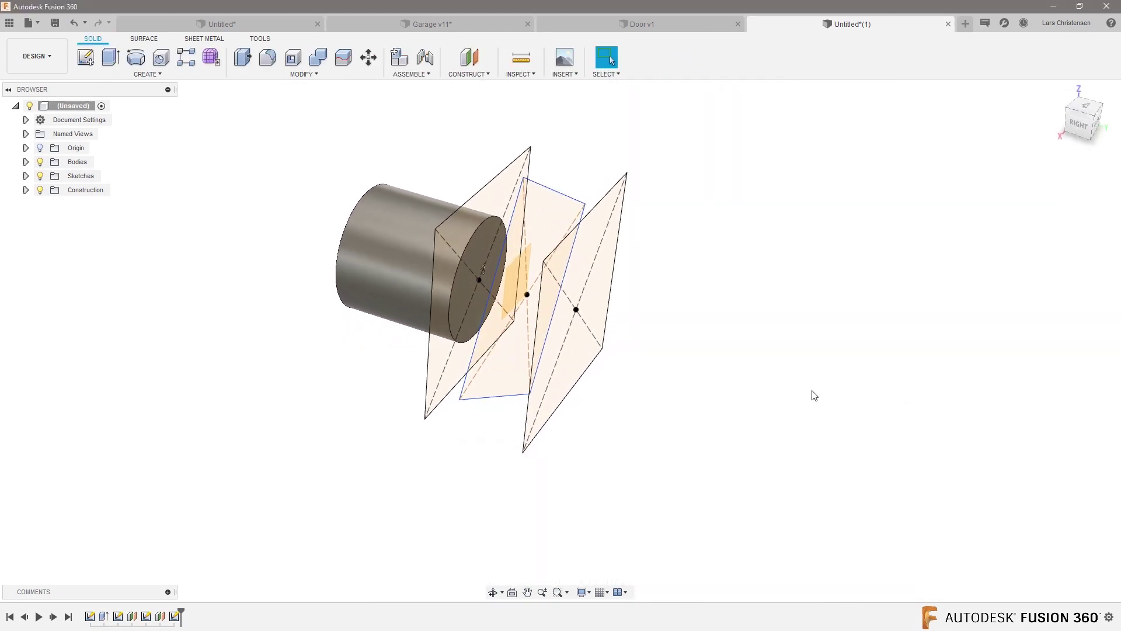
Rotate the outermost square's sketch objects by -60° about Z, with the pivot set at its center point
key(m)
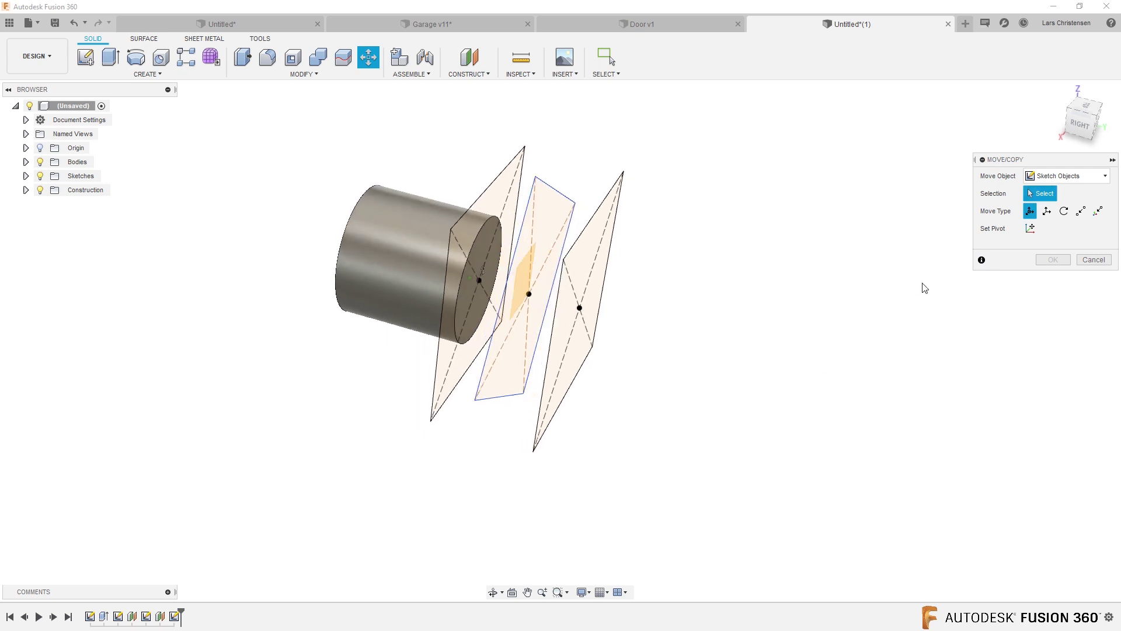
drag(571, 144, 663, 453)
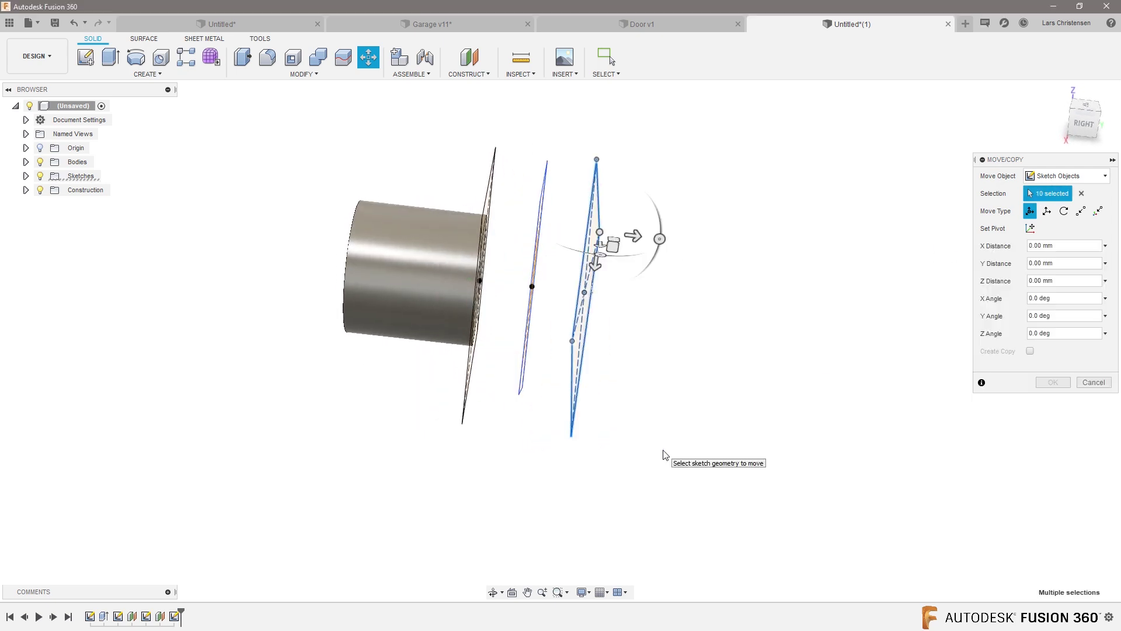
click(1030, 228)
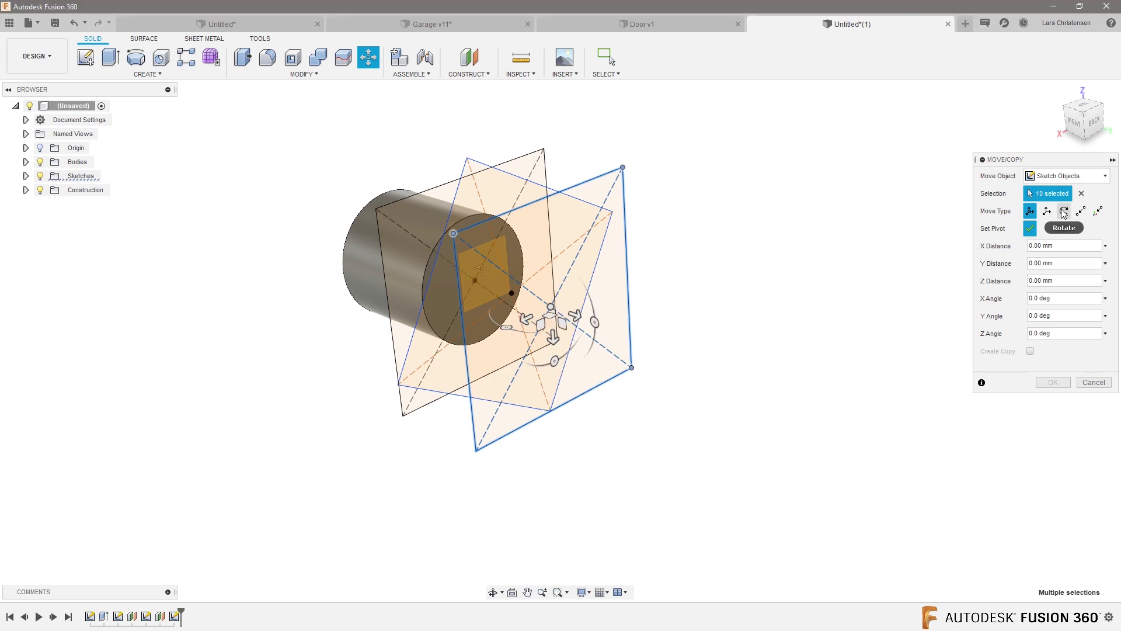
click(1031, 228)
mouse_move(555, 365)
mouse_down()
mouse_move(553, 429)
mouse_move(517, 357)
mouse_up()
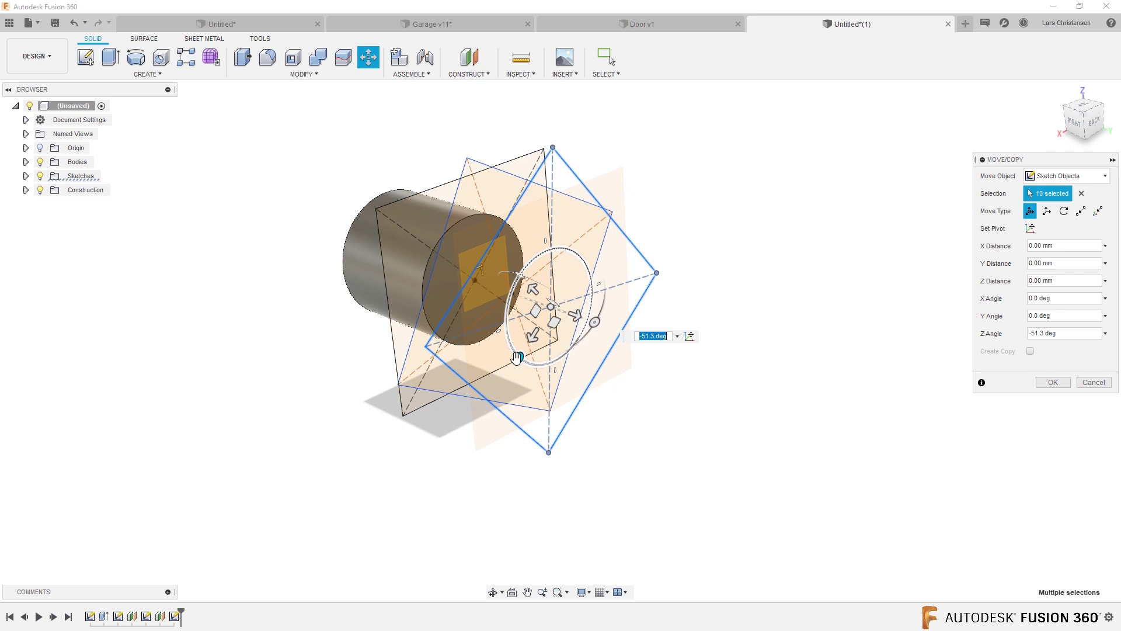
text(-60)
key(Return)
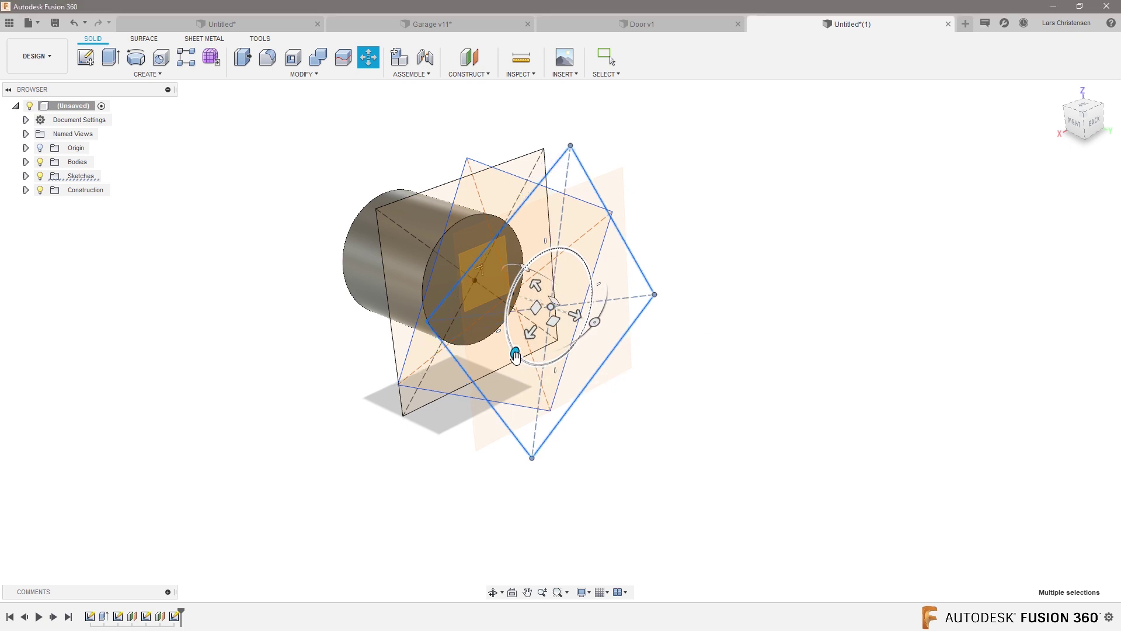
Make Plane2 visible and create a third construction plane offset 20 mm from it, further away from the cylinder
shift+middle_drag(749, 464, 845, 431)
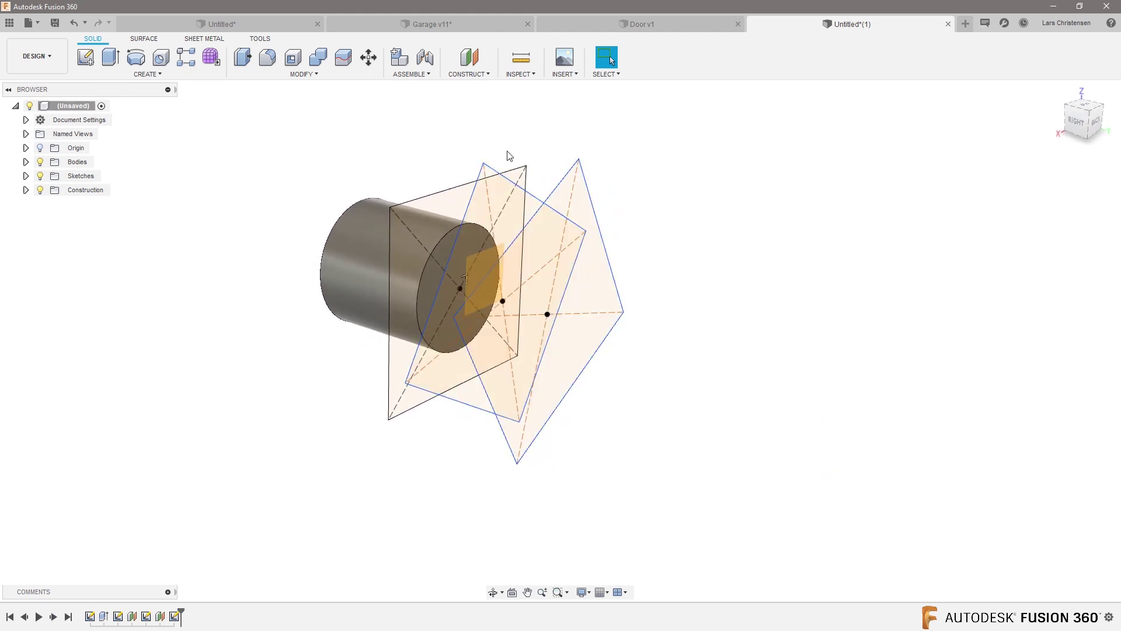
click(469, 58)
shift+middle_drag(795, 361, 767, 397)
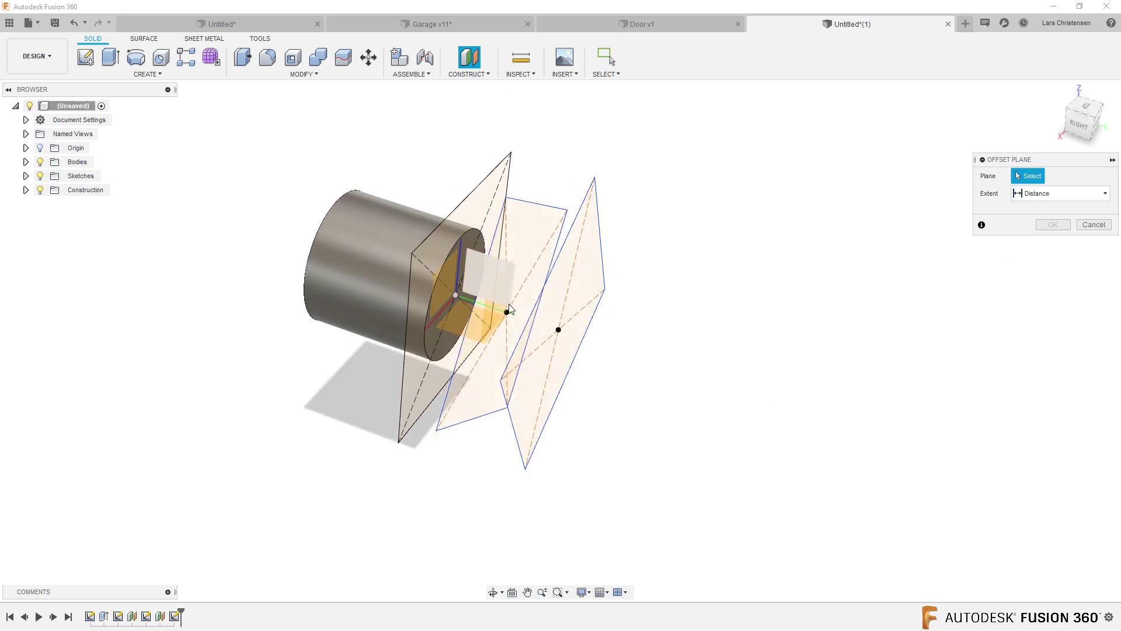
click(26, 190)
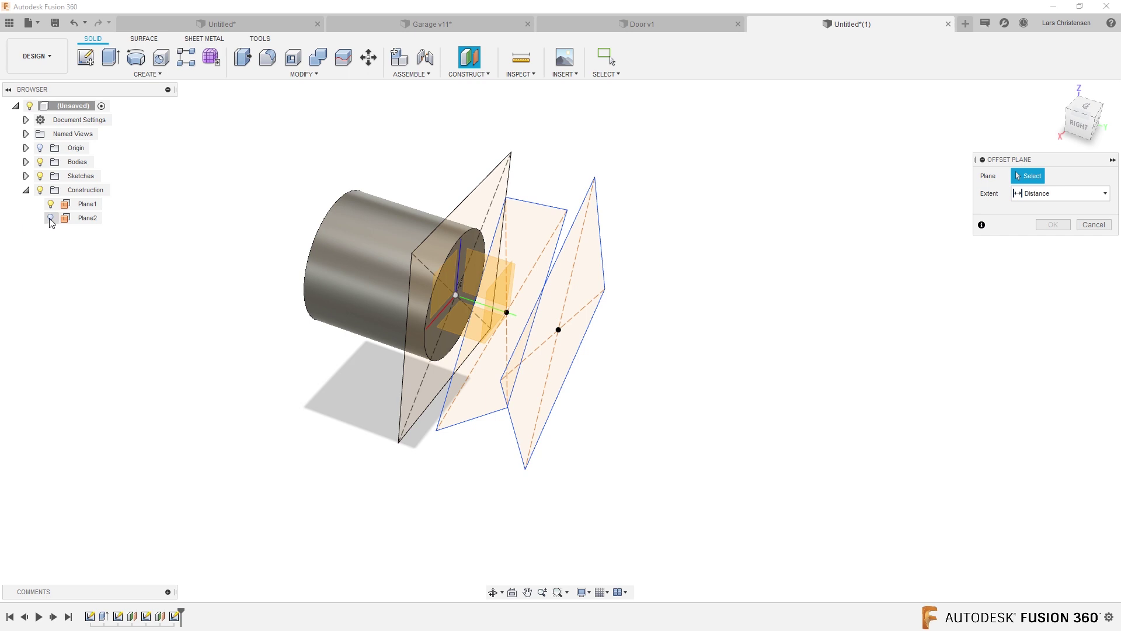
click(551, 316)
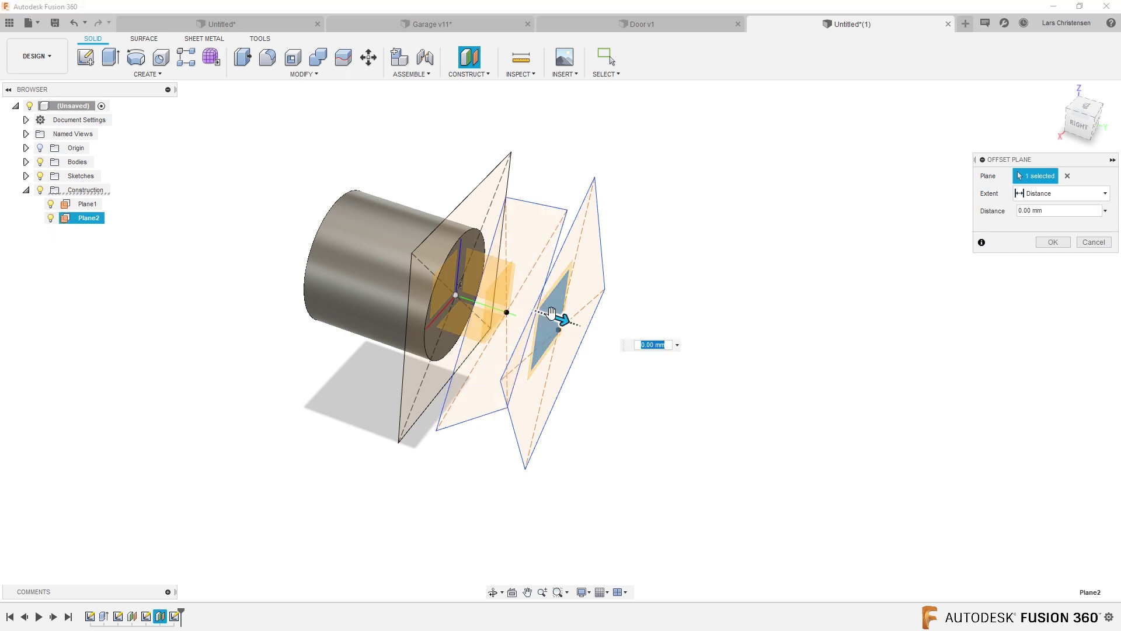
text(2)
key(Return)
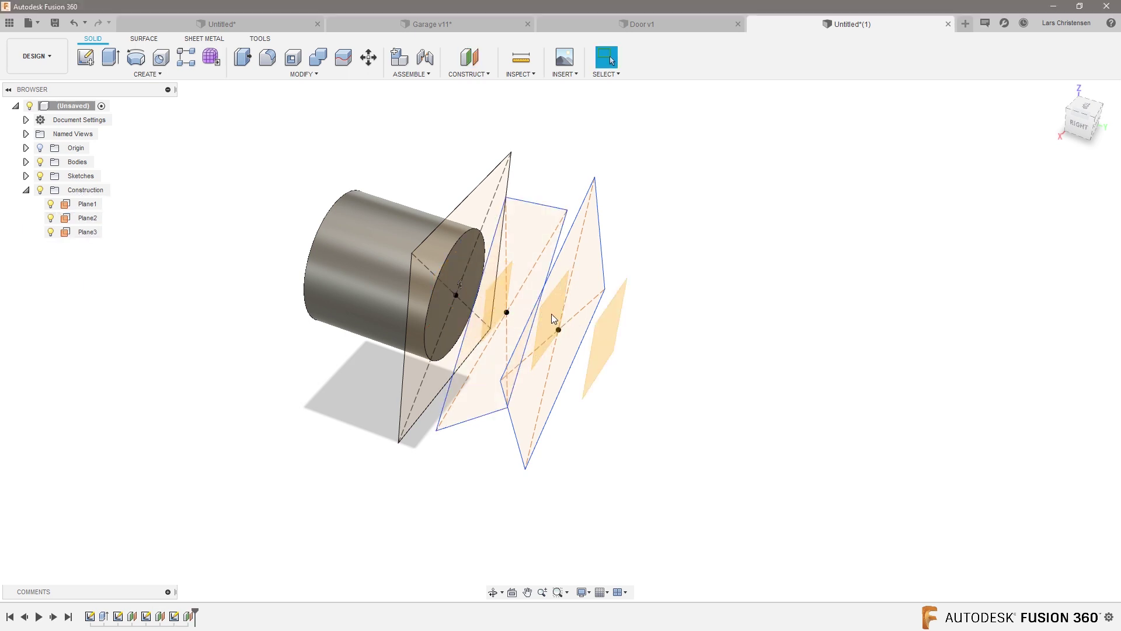
Sketch on the third construction plane by projecting the unrotated square at the cylinder's end face, and finish the sketch
click(86, 56)
click(608, 340)
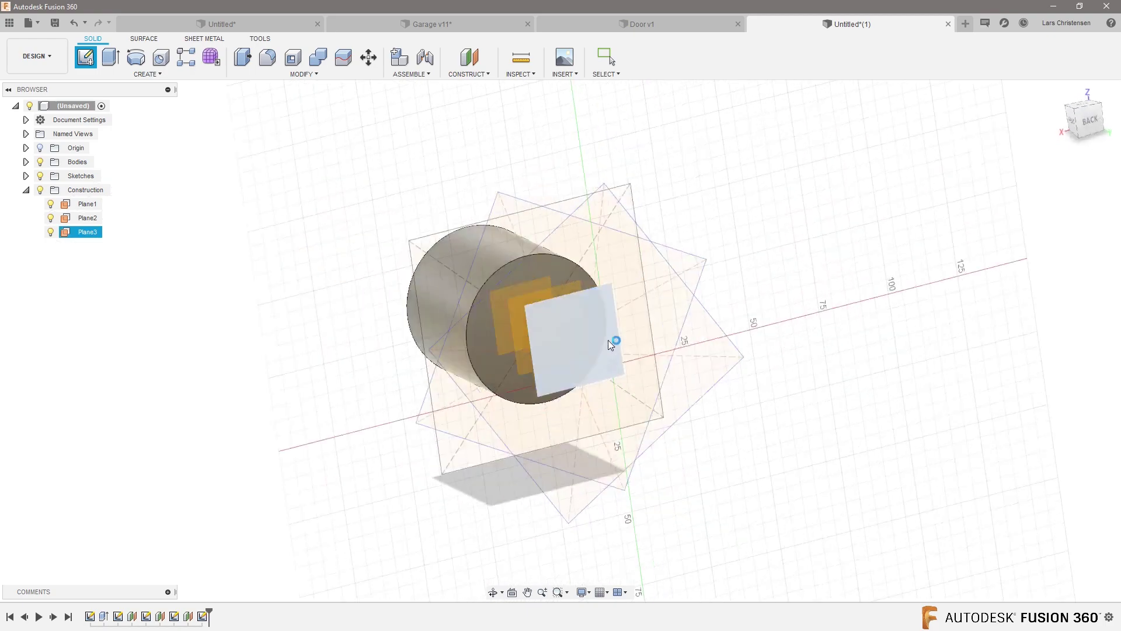
key(s)
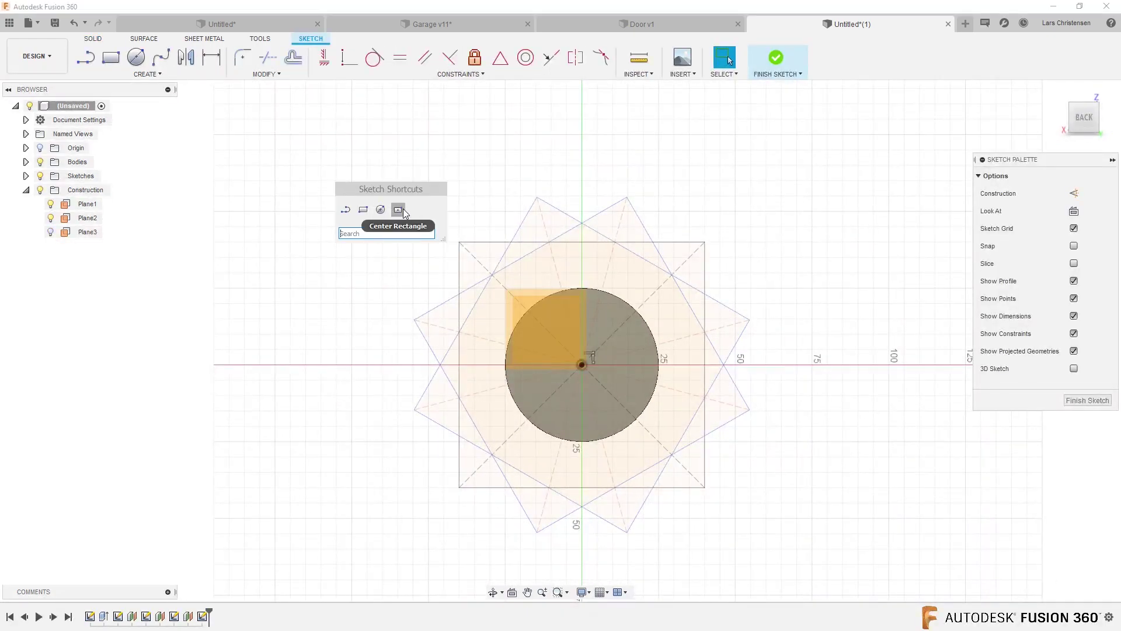
click(517, 129)
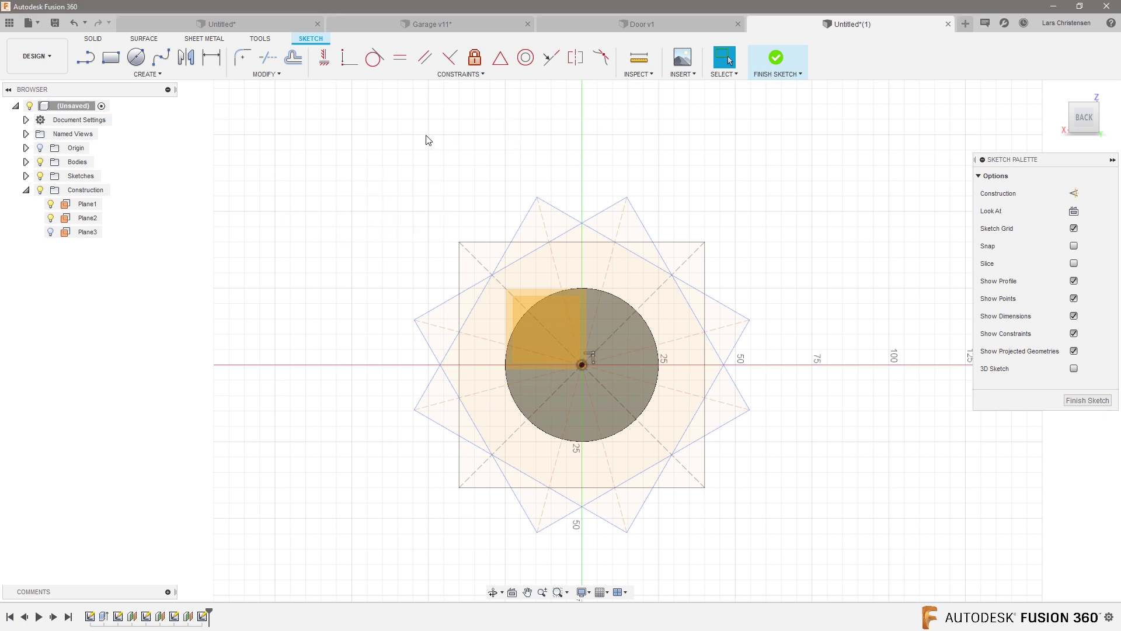
key(p)
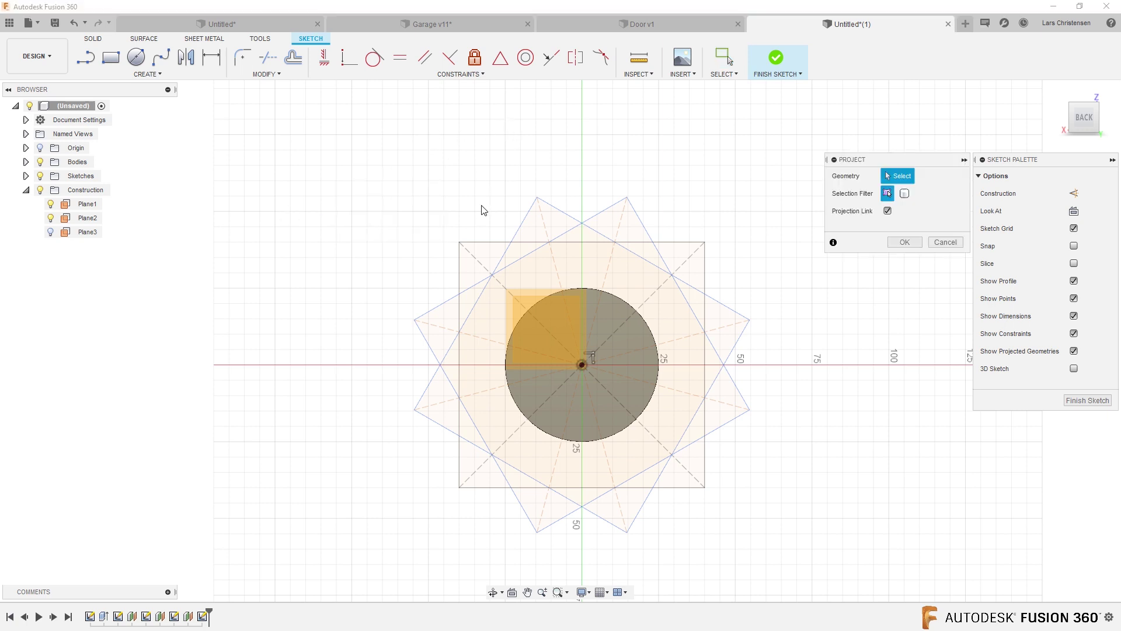
click(483, 243)
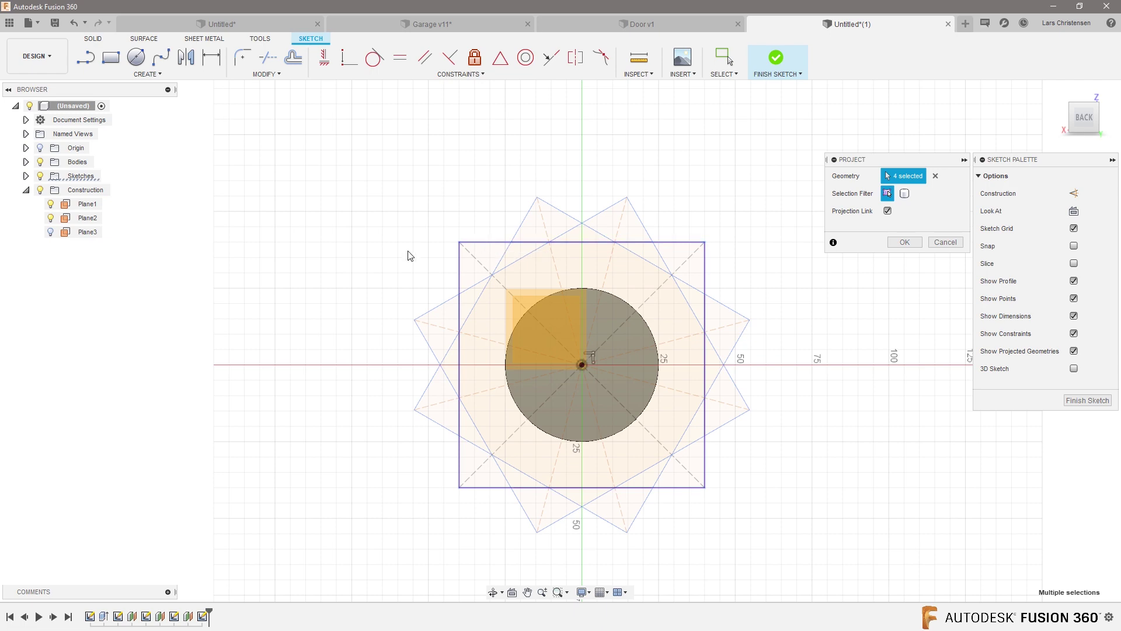
click(904, 245)
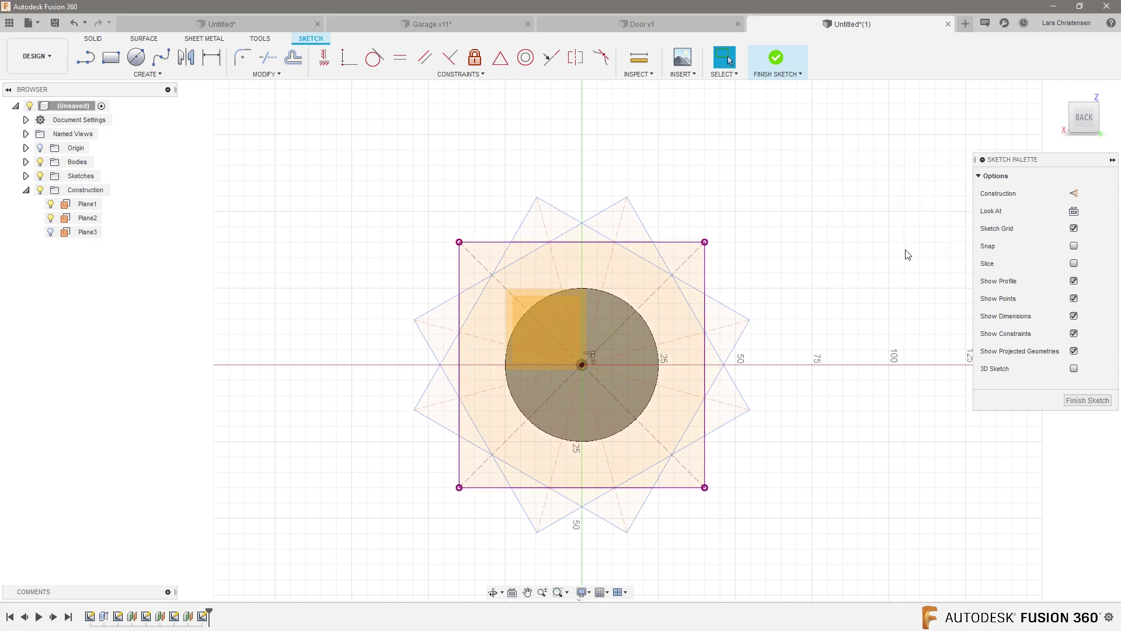
click(1085, 401)
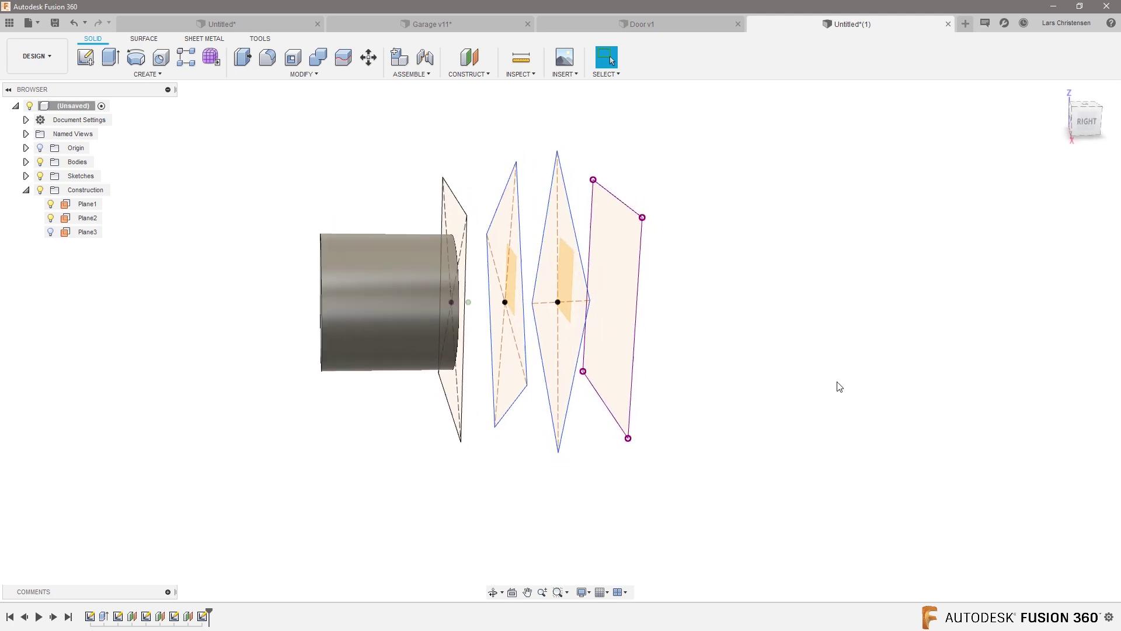
Loft through the four square profiles in order, from the cylinder's end to the outermost square, using the Join operation
click(148, 75)
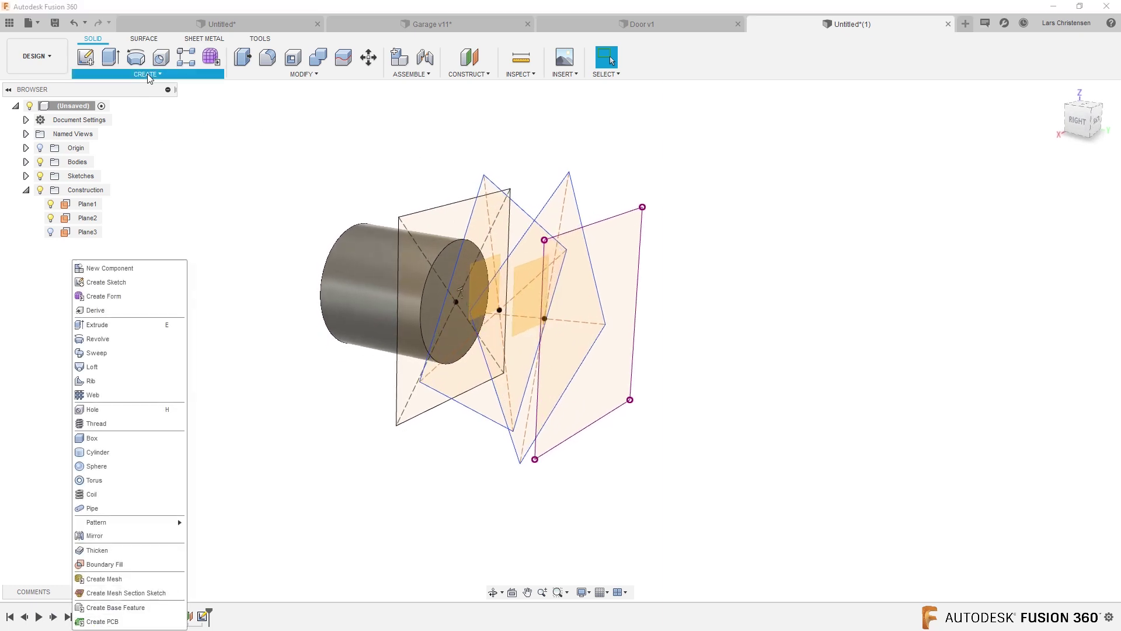
click(94, 367)
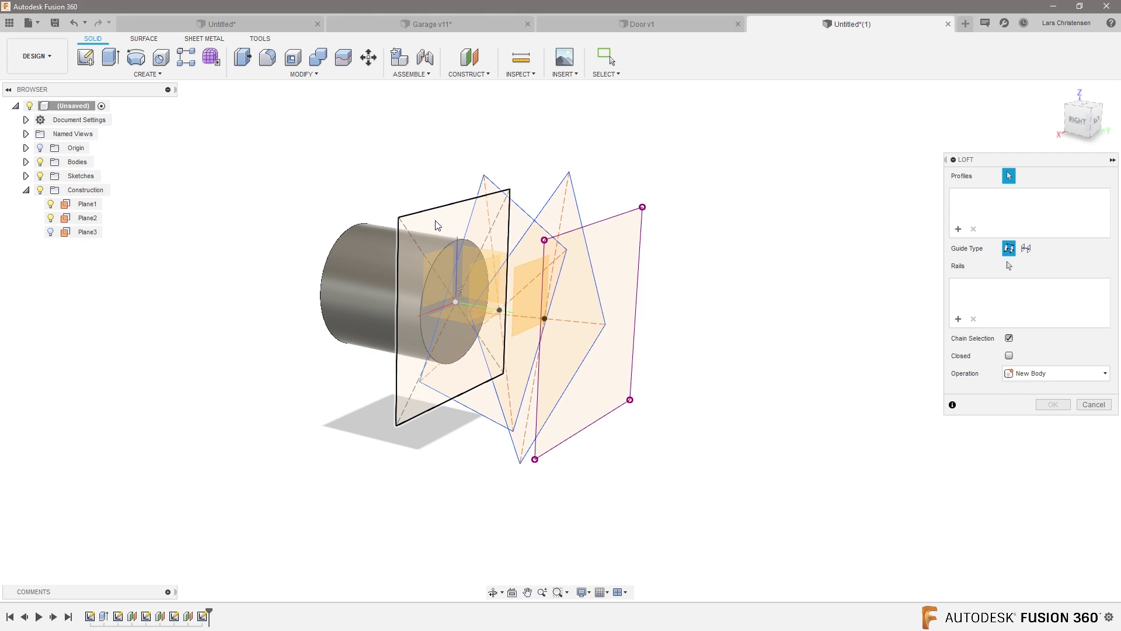
click(473, 214)
click(568, 220)
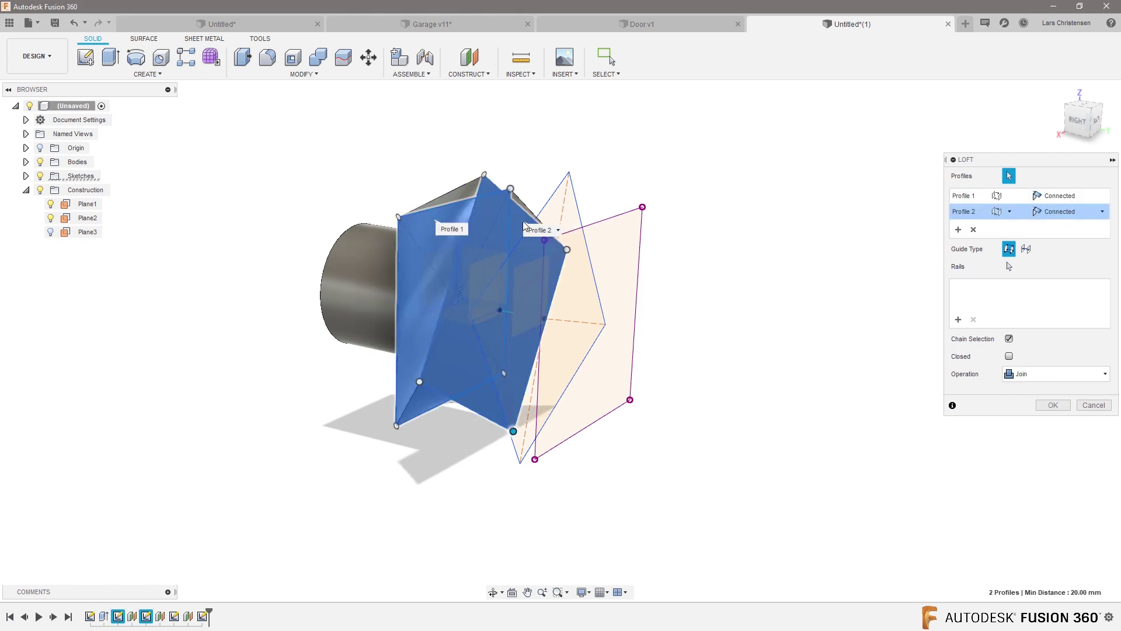
click(567, 216)
click(607, 253)
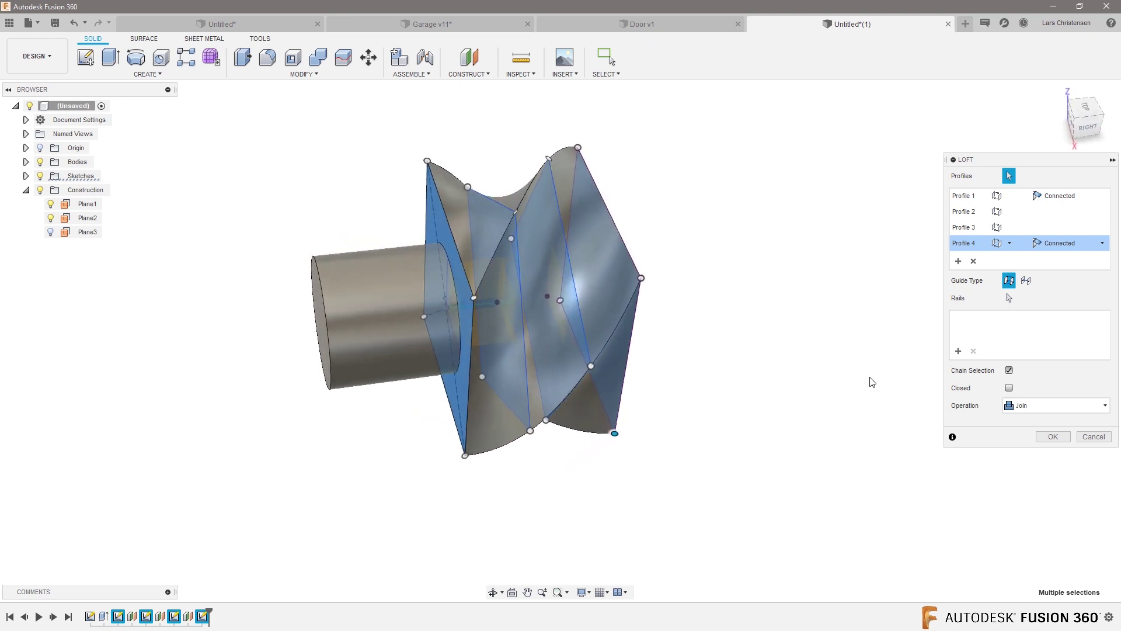
click(1053, 437)
shift+middle_drag(1039, 443, 908, 433)
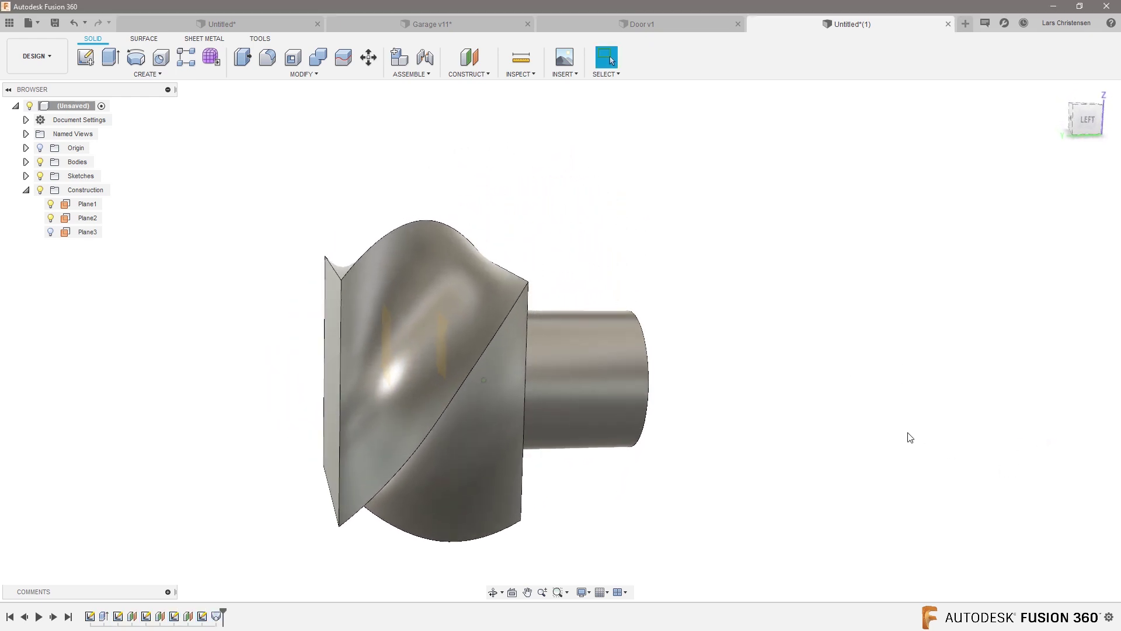
shift+middle_drag(910, 436, 915, 439)
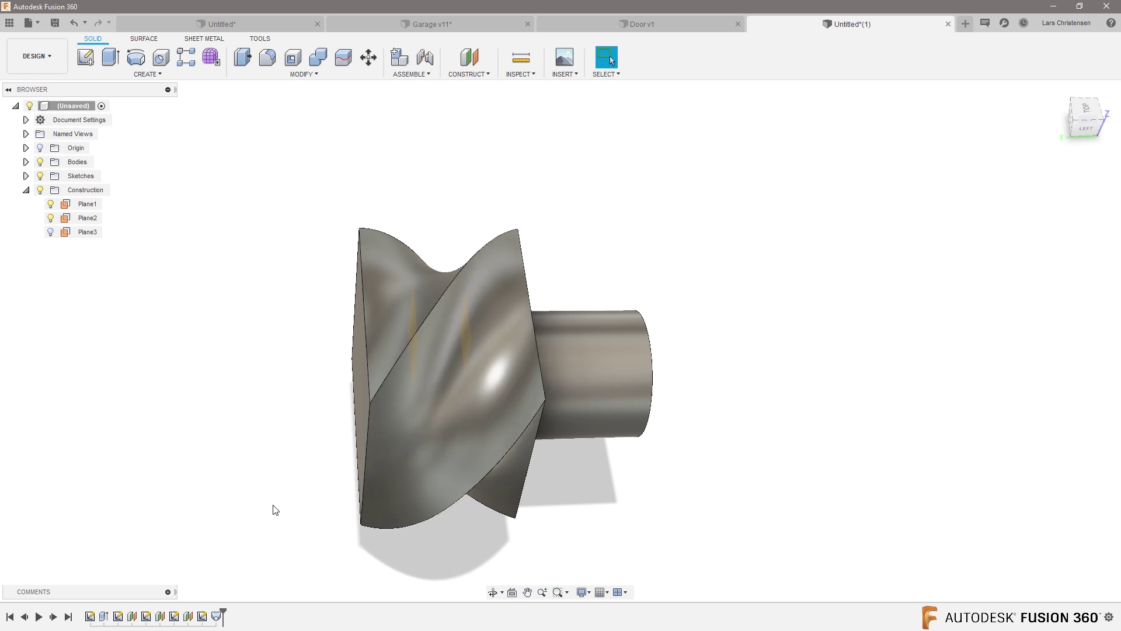
Make Plane3 visible and set its offset distance from Plane2 to 40 mm
click(51, 232)
shift+middle_drag(163, 391, 125, 407)
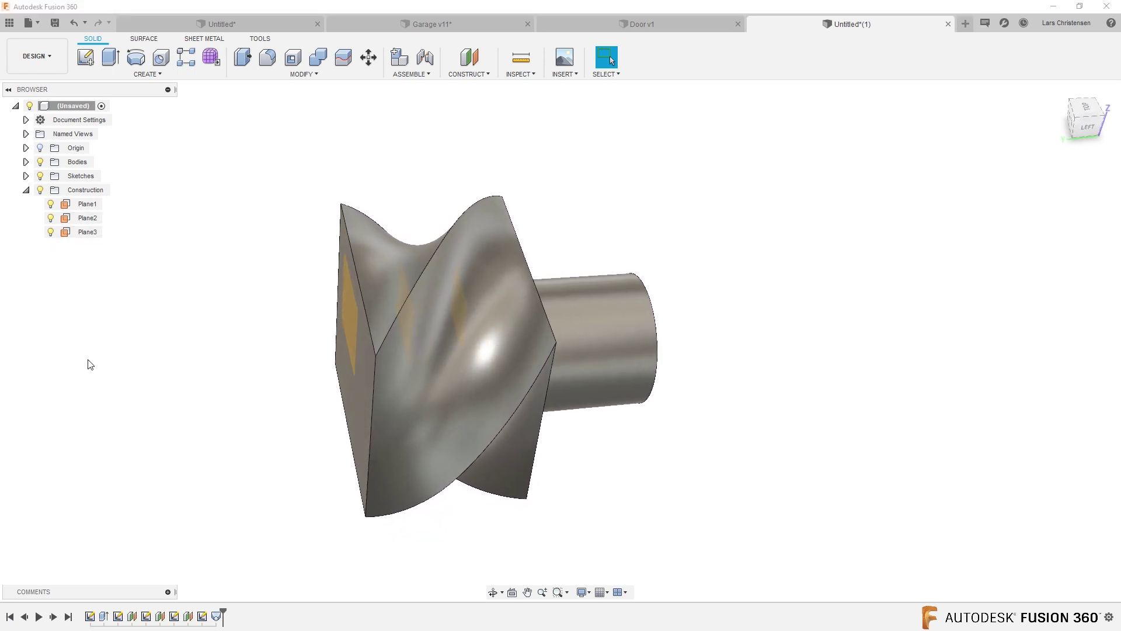
right_click(84, 233)
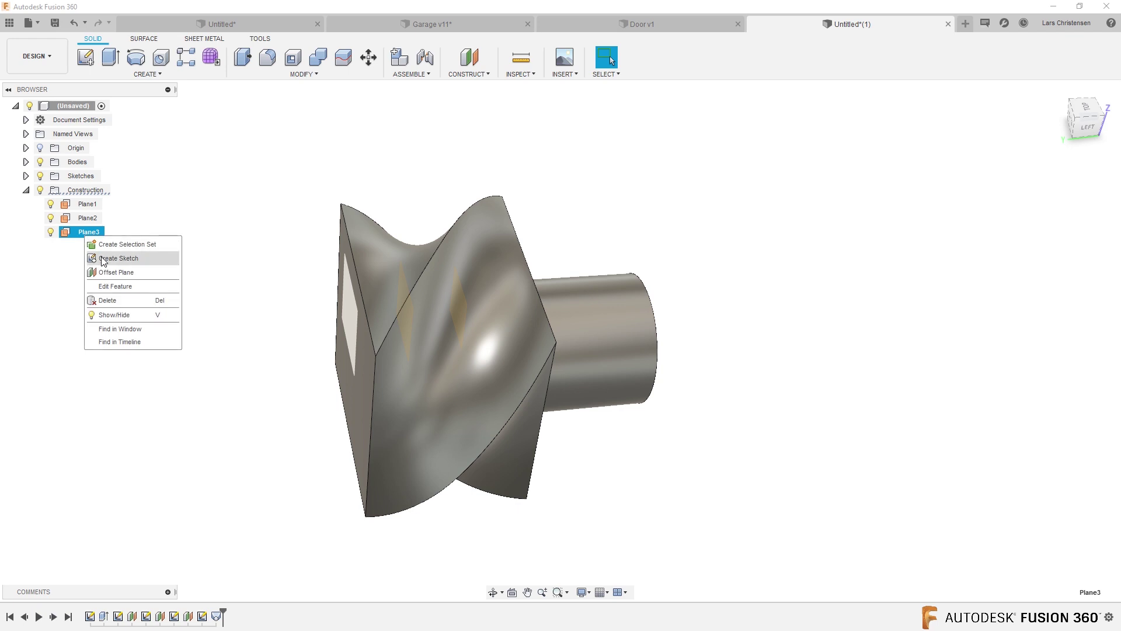
click(43, 329)
right_click(189, 618)
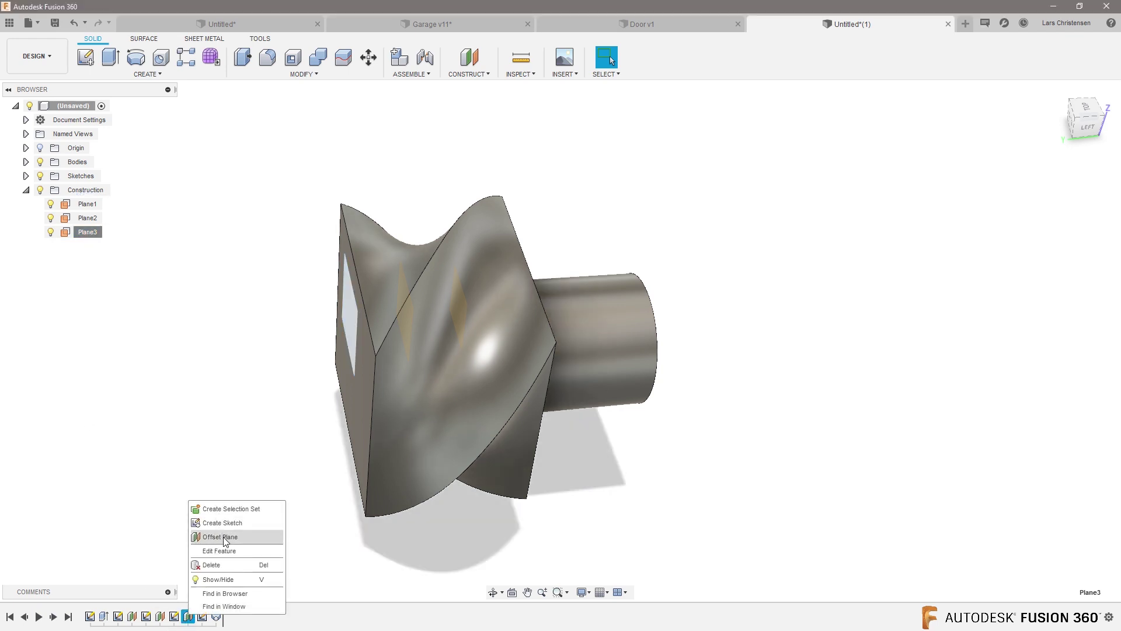
click(192, 550)
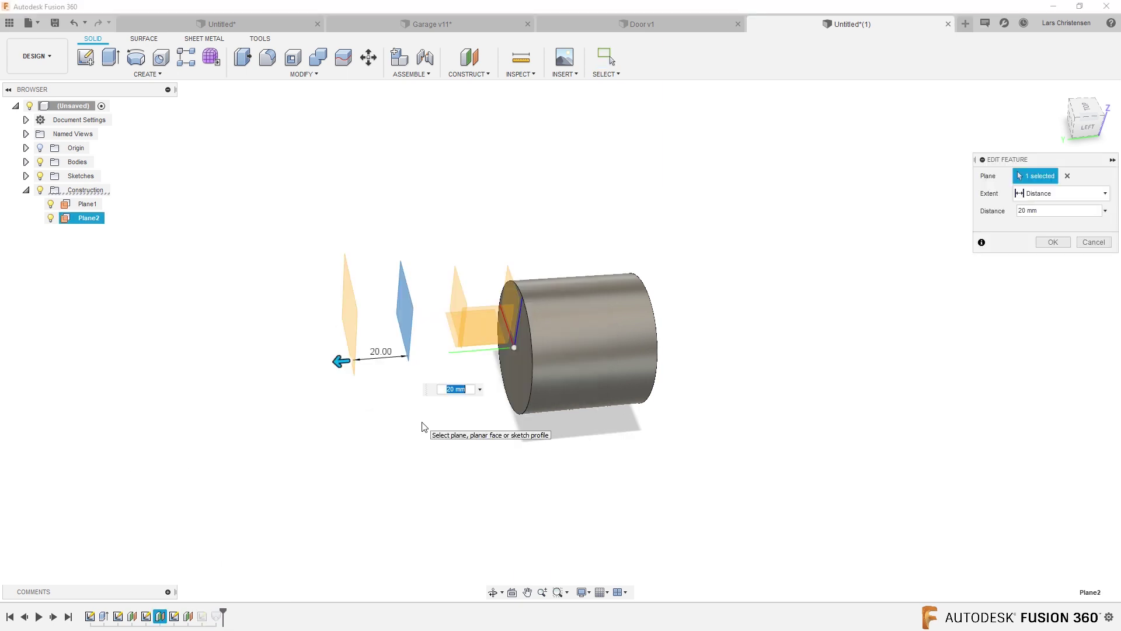
text(40)
key(Return)
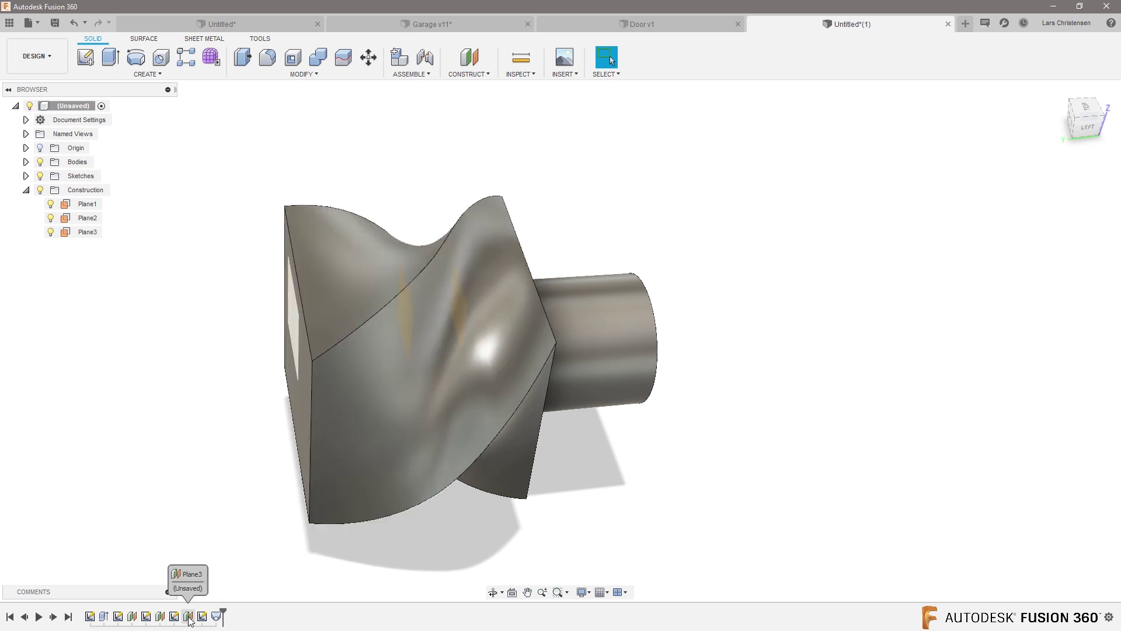
Edit the Plane2 feature and set its offset distance from Plane1 to 40 mm
right_click(160, 617)
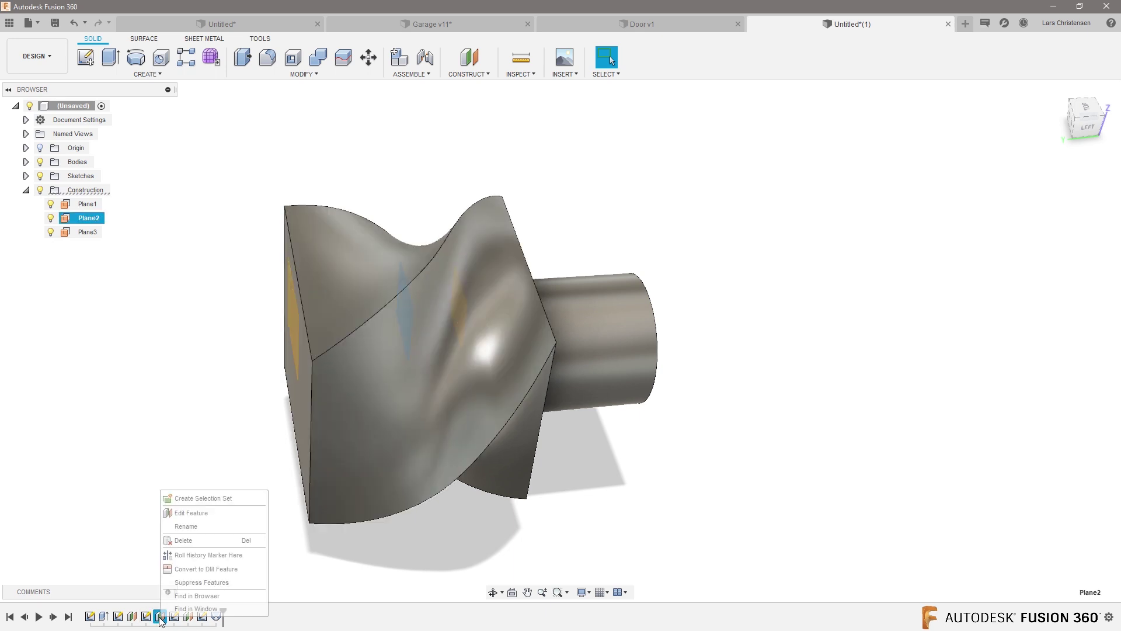
click(180, 514)
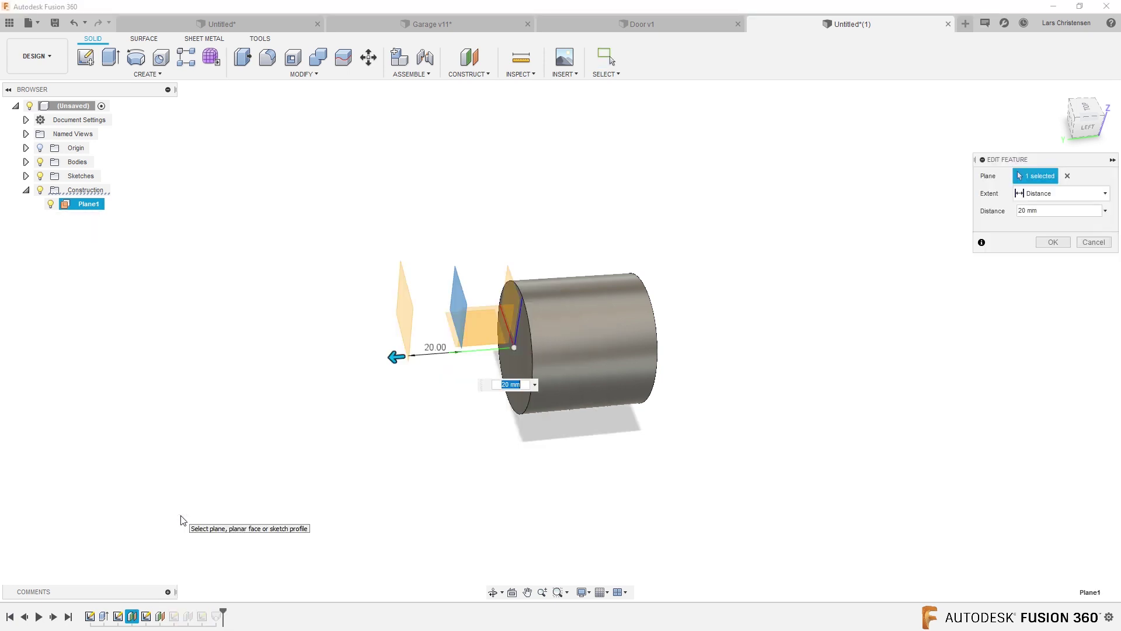
text(40)
key(Return)
key(Return)
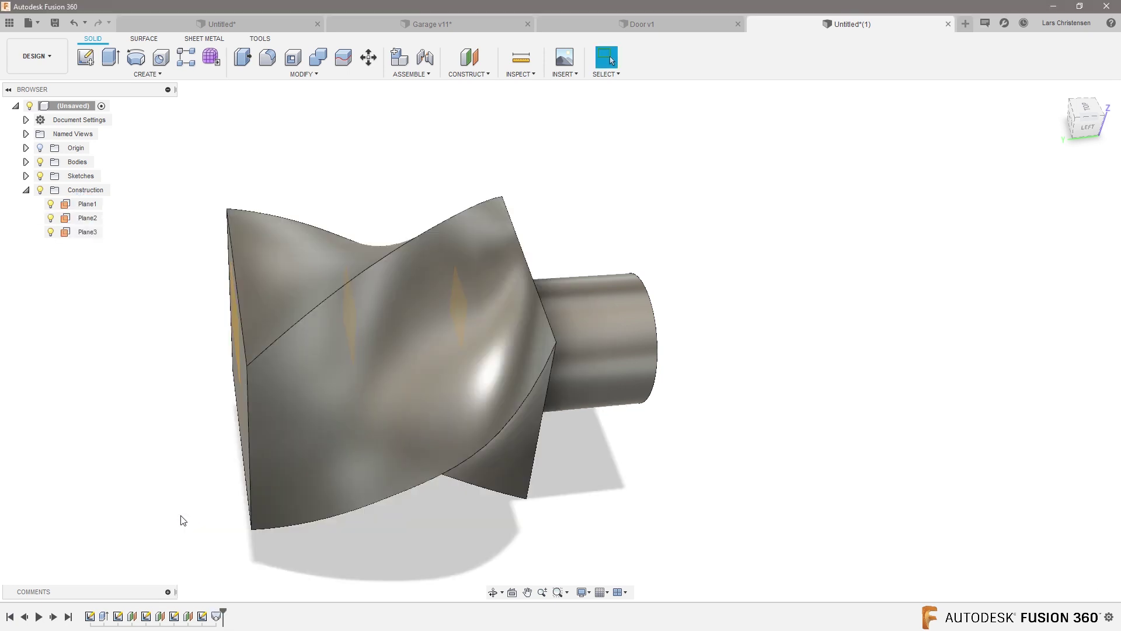
Edit the Plane1 feature, set its offset distance to 40 mm, and inspect the lengthened twisted bar
right_click(134, 618)
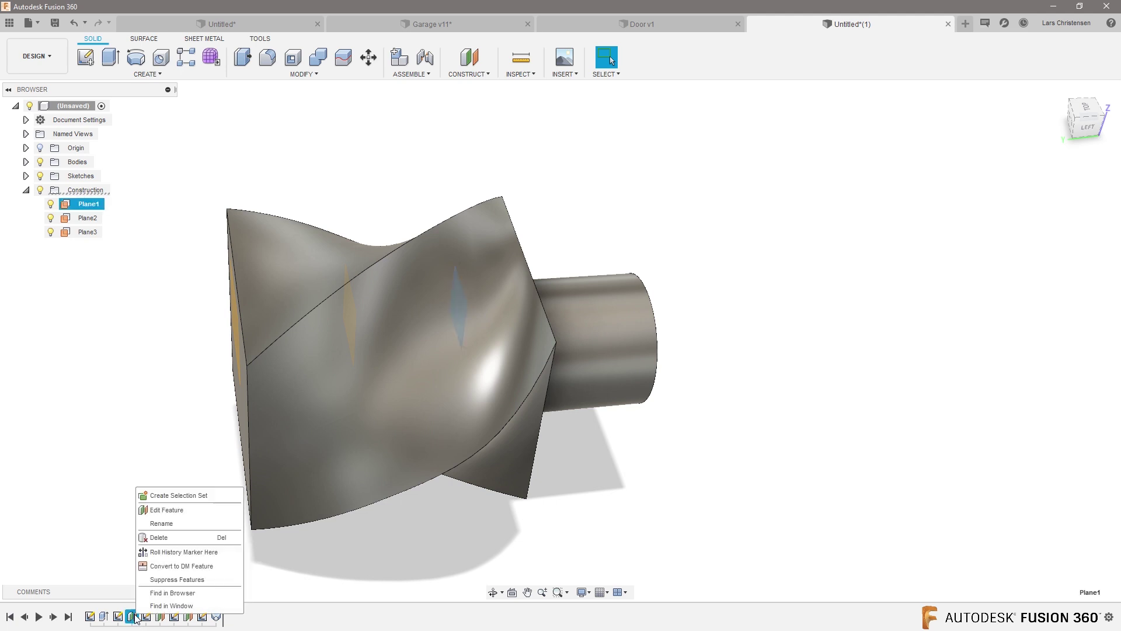
click(161, 514)
text(40)
key(Return)
key(Return)
shift+middle_drag(797, 601, 181, 519)
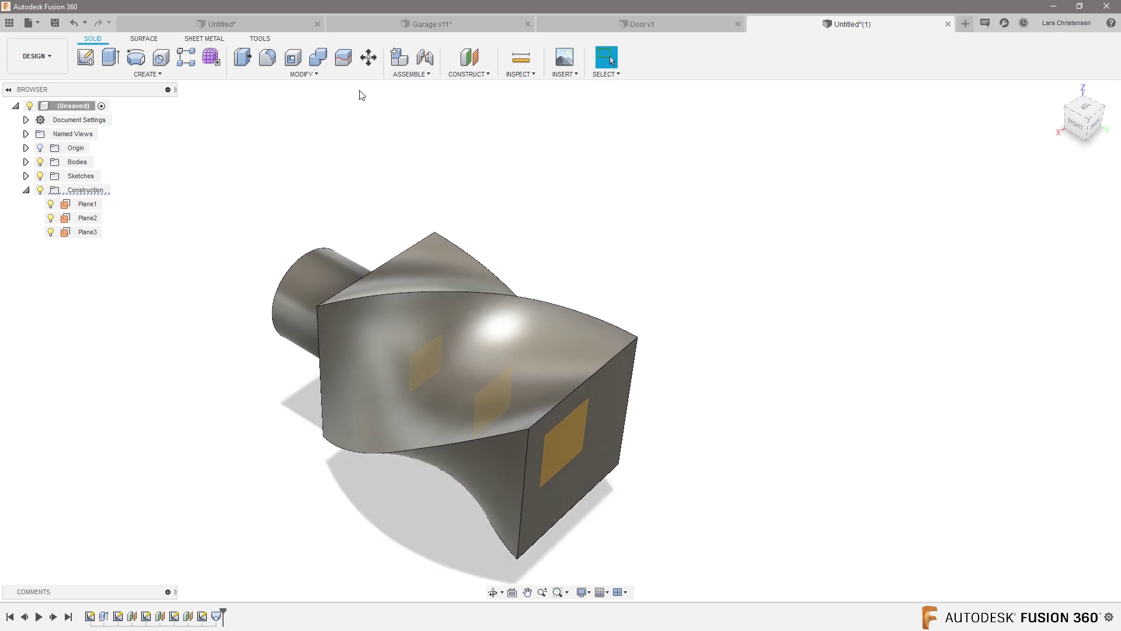
shift+middle_drag(130, 251, 632, 438)
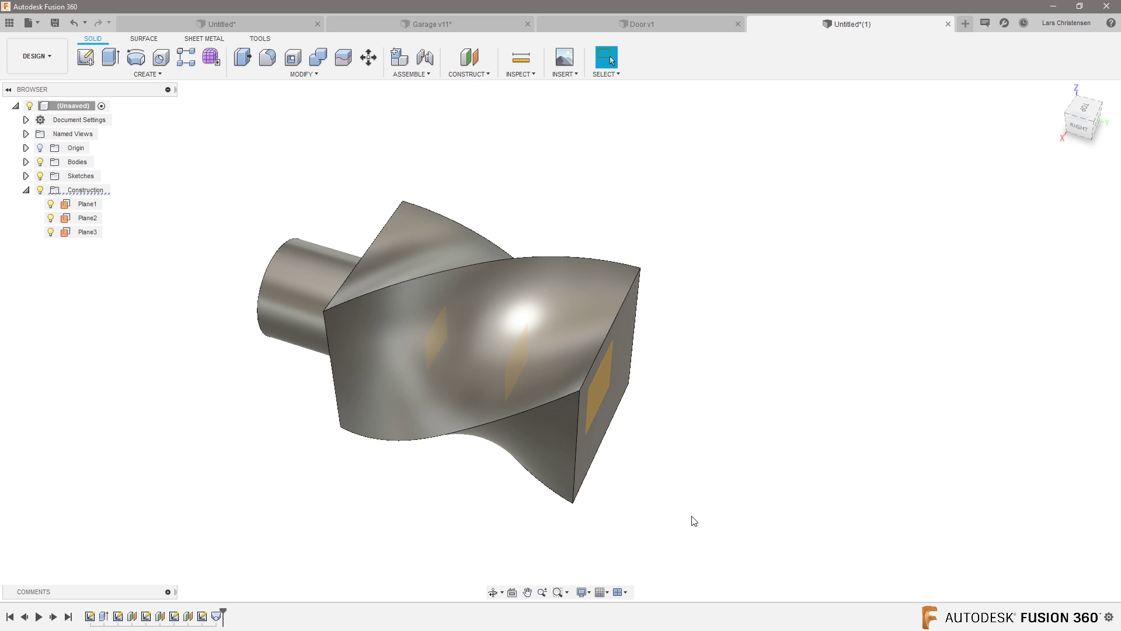